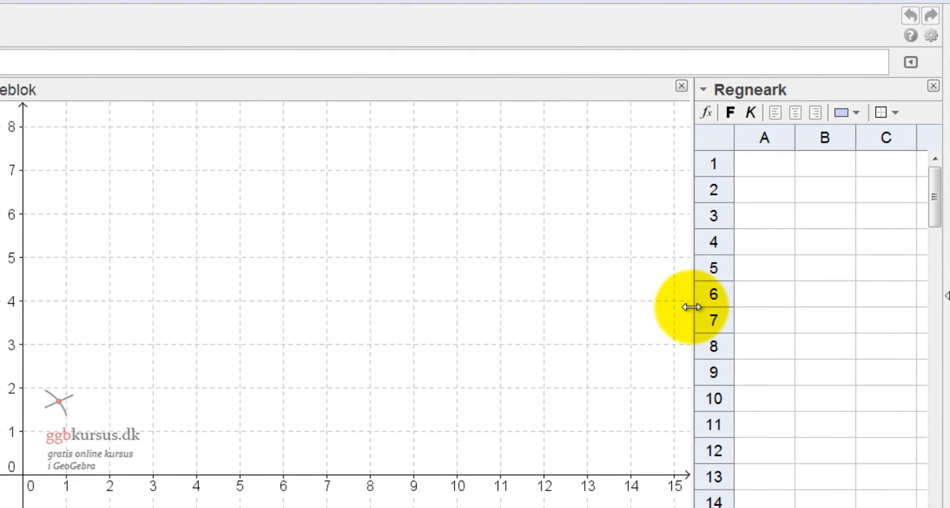
Step: Widen the spreadsheet view and show its formula bar
drag(691, 307, 625, 313)
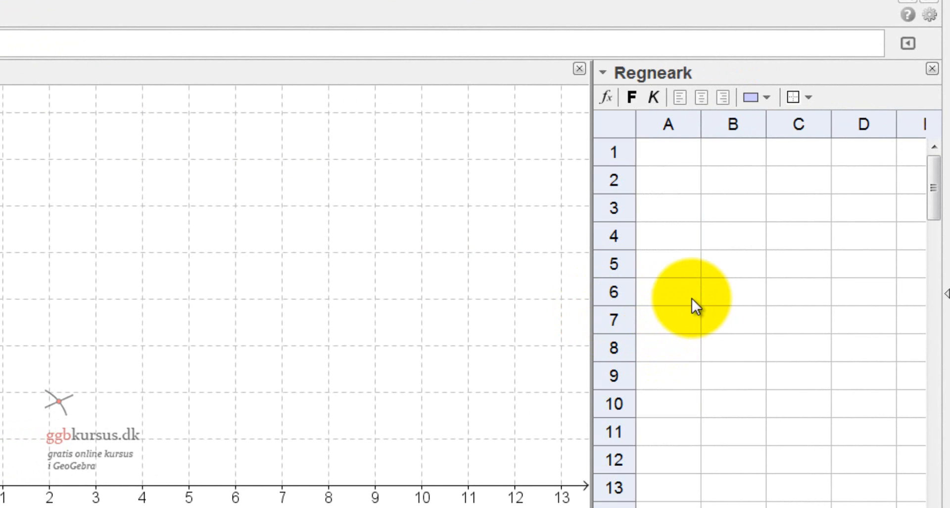
click(602, 72)
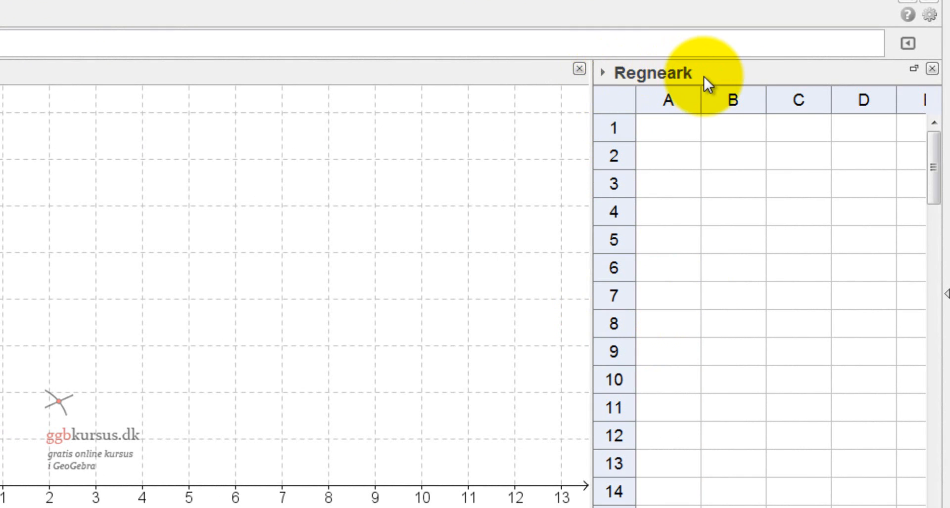
click(604, 72)
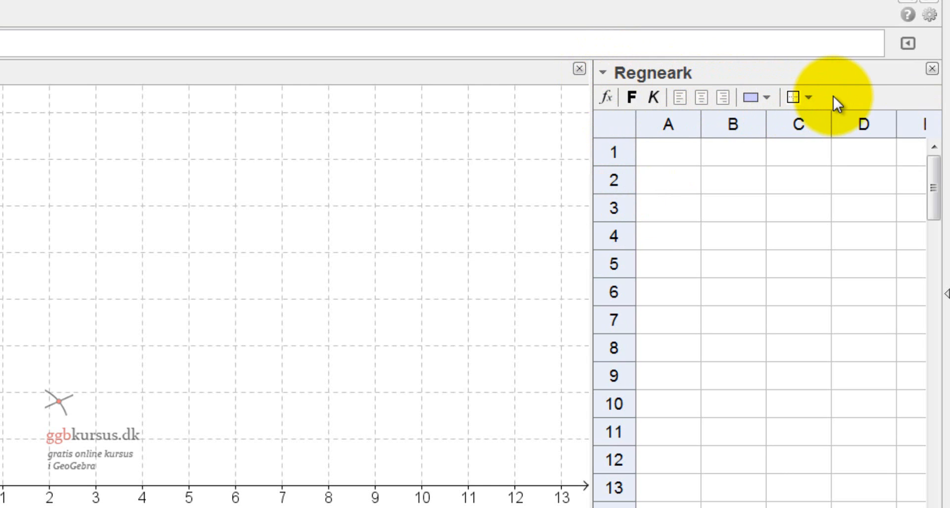
click(605, 98)
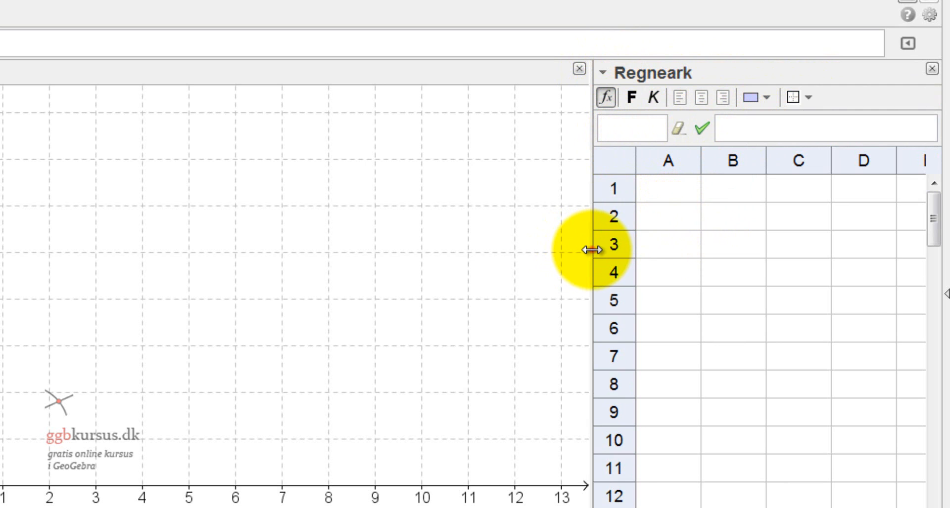
drag(592, 249, 548, 252)
Step: Enter the years 1950 and 1960 in cells A2 and A3
click(642, 210)
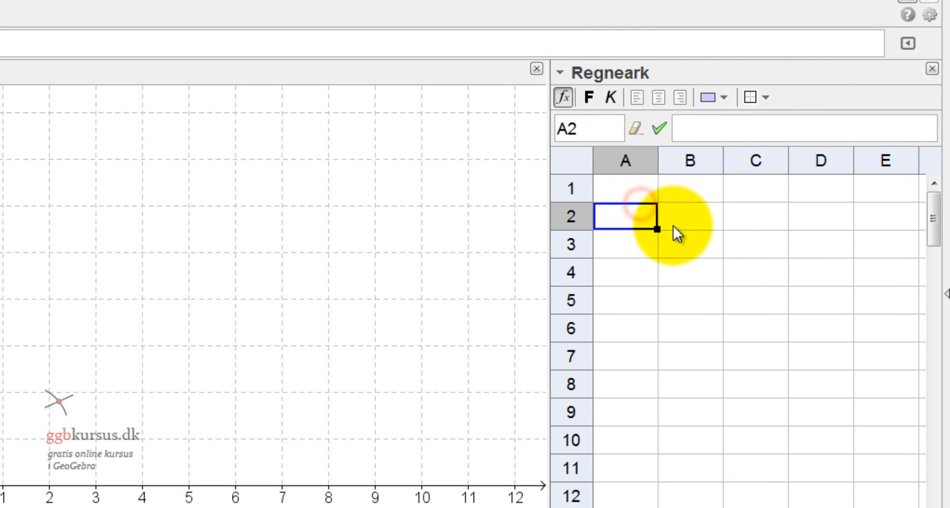
key(Up)
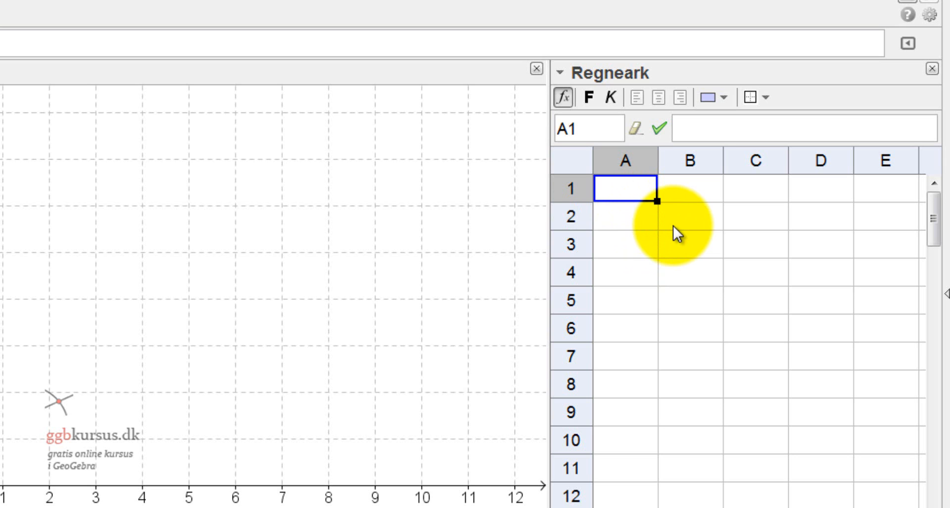
key(Down)
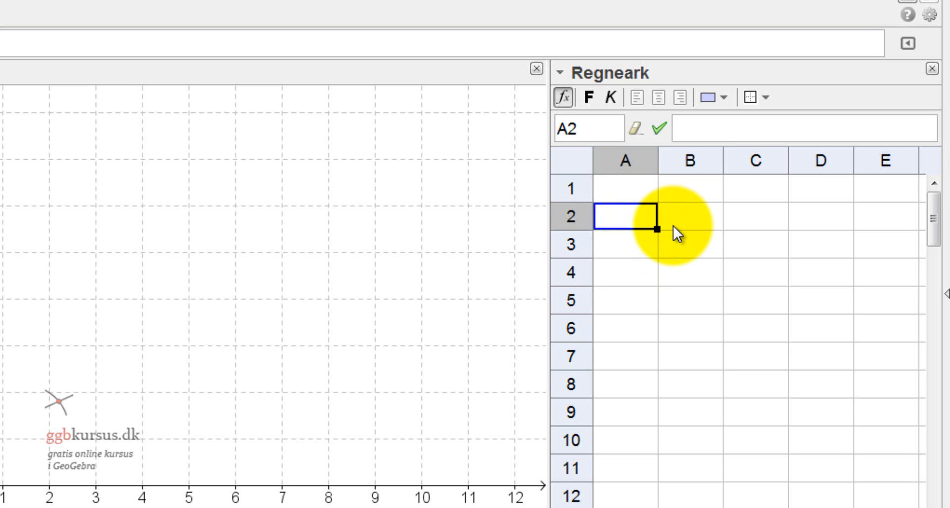
text(1950)
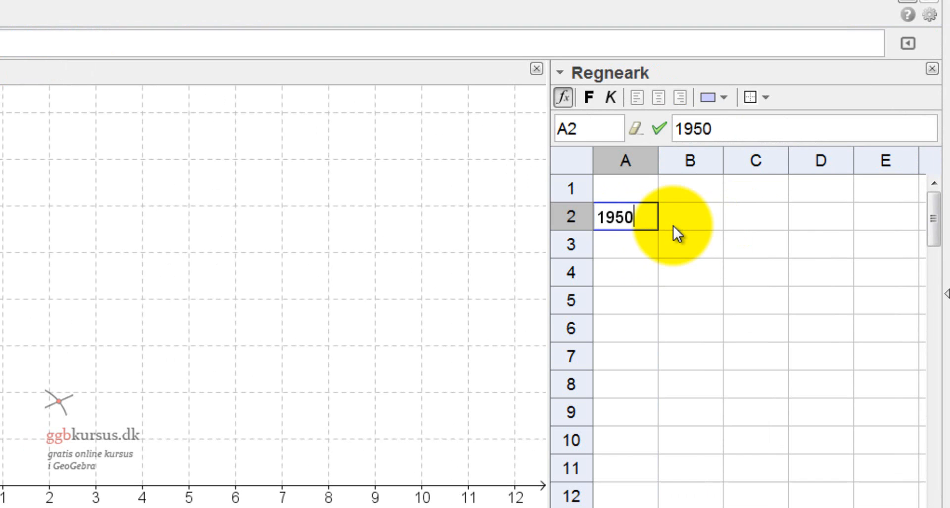
key(Return)
text(1960)
key(Return)
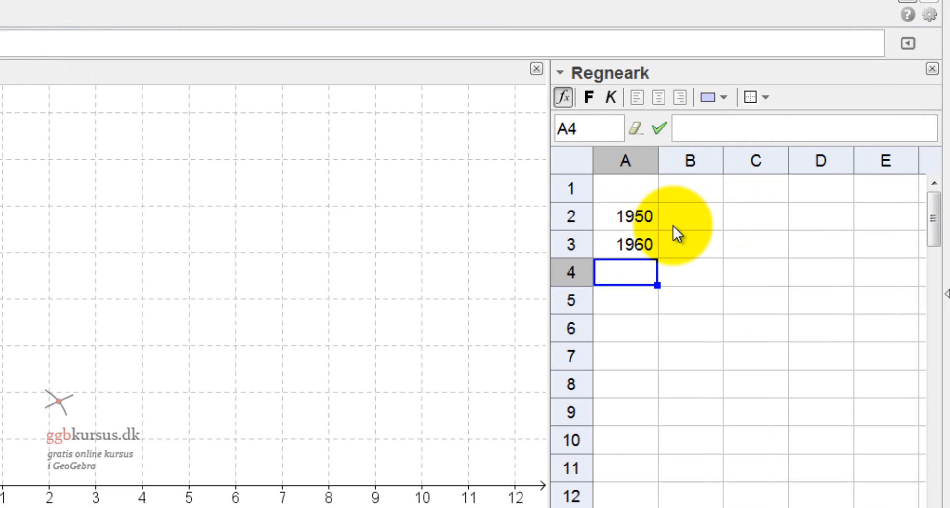
Step: Continue the ten-year series from A2:A3 down to 2010 in A8, clearing the extra year in A9
key(Up)
key(shift+Up)
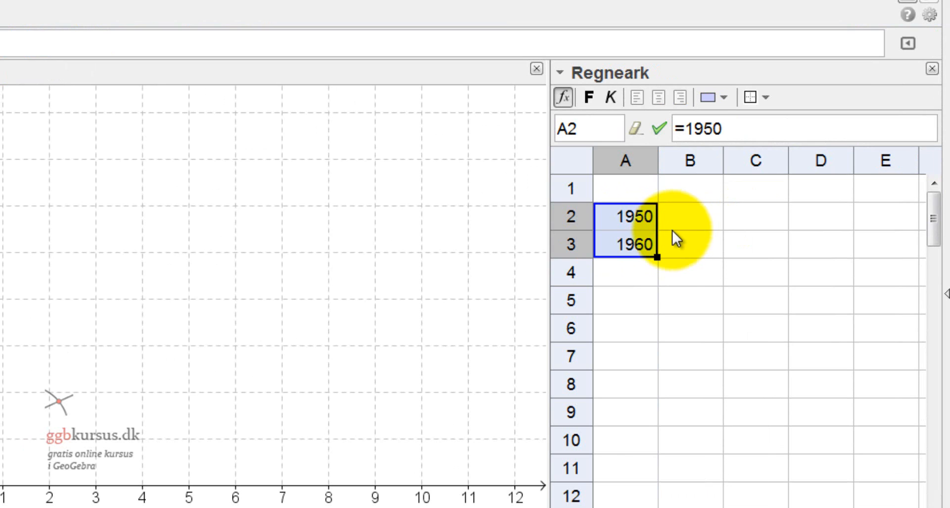
drag(659, 257, 662, 420)
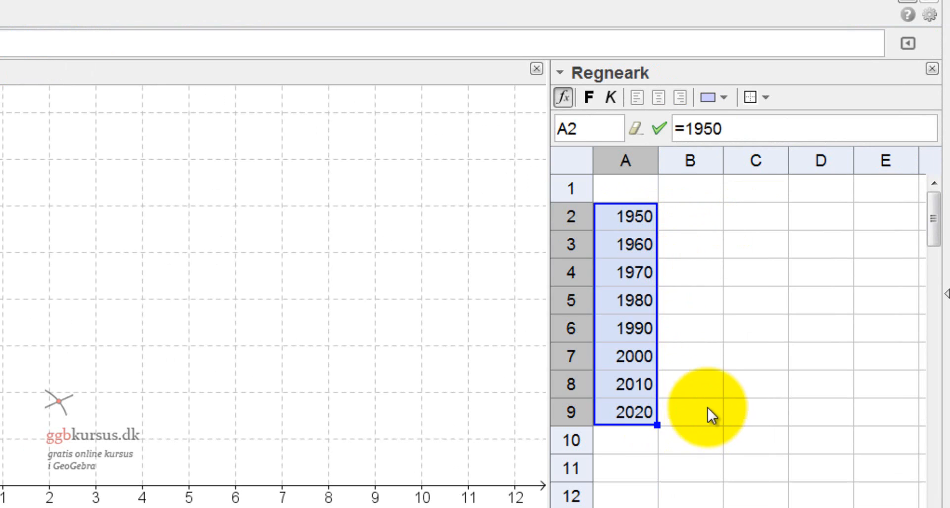
click(688, 360)
click(639, 412)
key(Delete)
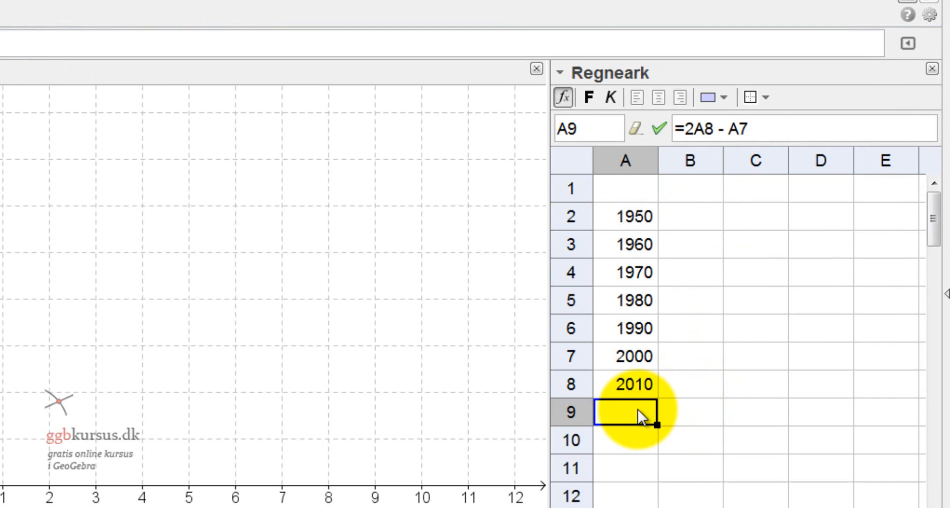
drag(626, 217, 627, 236)
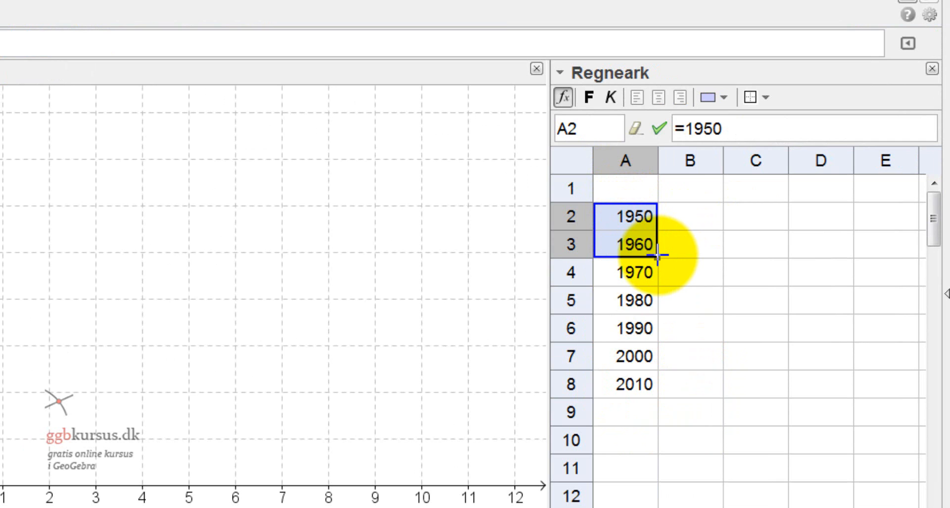
drag(658, 257, 663, 393)
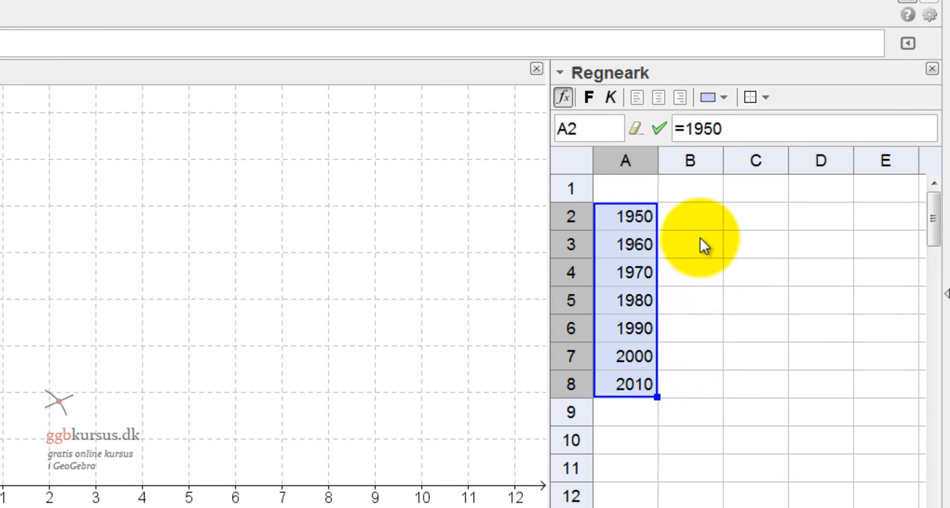
Step: Enter the values 7, 5, 4, 3, 8, 3 and 1 in cells B2 to B8 beside the years
click(697, 219)
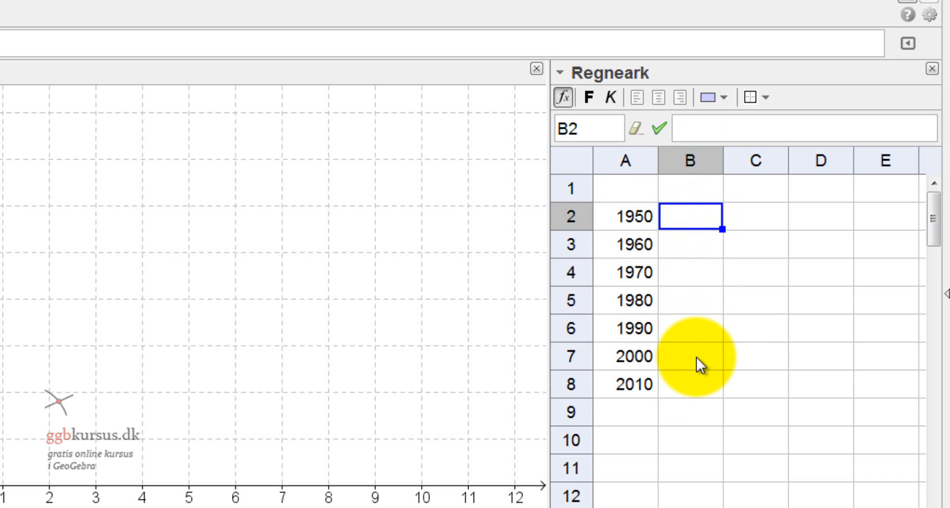
text(7)
key(Return)
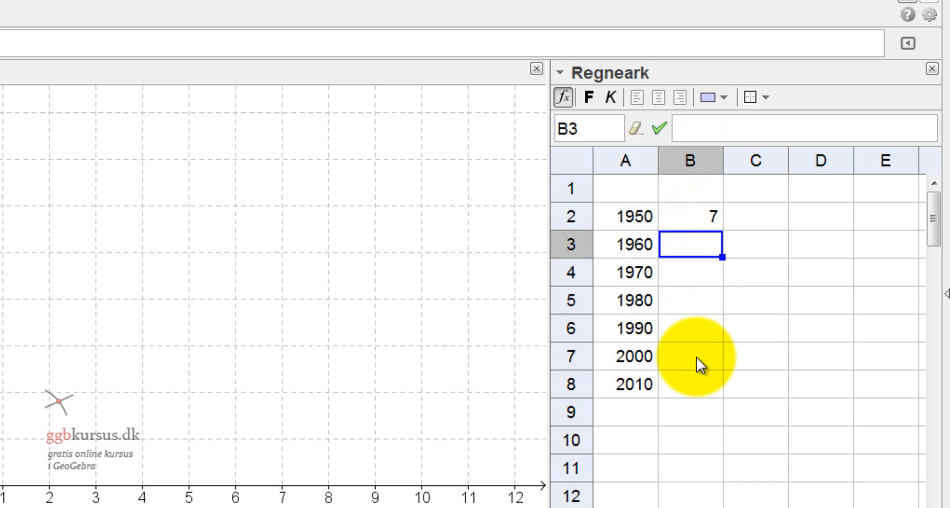
text(5)
key(Return)
text(4)
key(Return)
text(3)
key(Return)
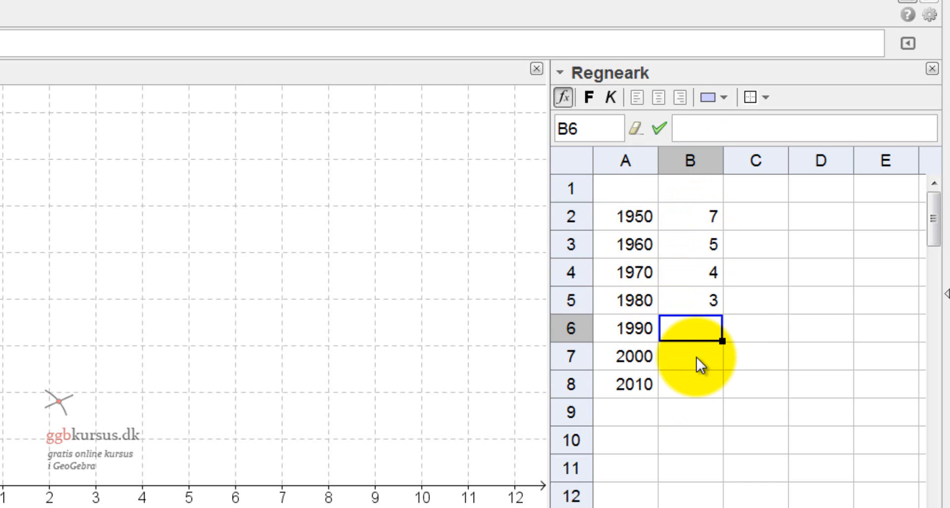
text(8)
key(Return)
text(33)
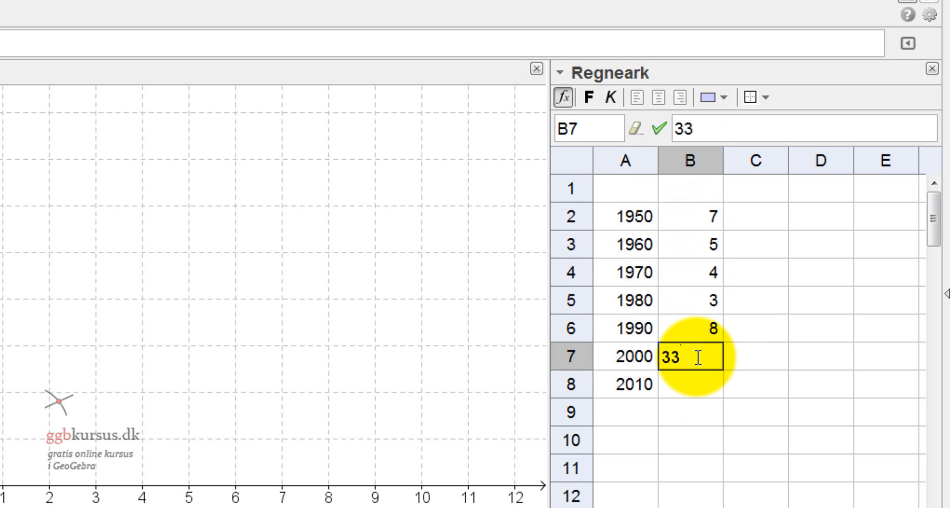
key(BackSpace)
key(Return)
text(1)
key(Return)
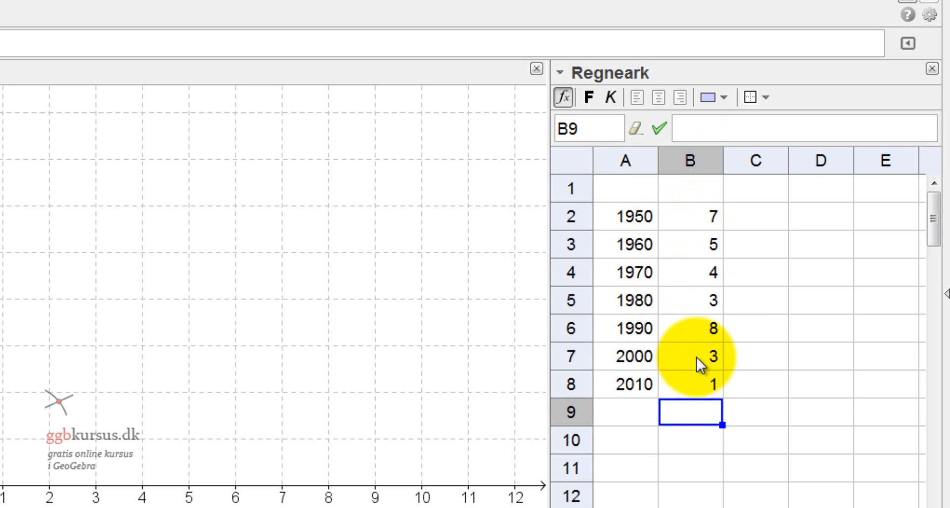
Step: Add the heading h(x) in cell B1 above the column of values
click(740, 213)
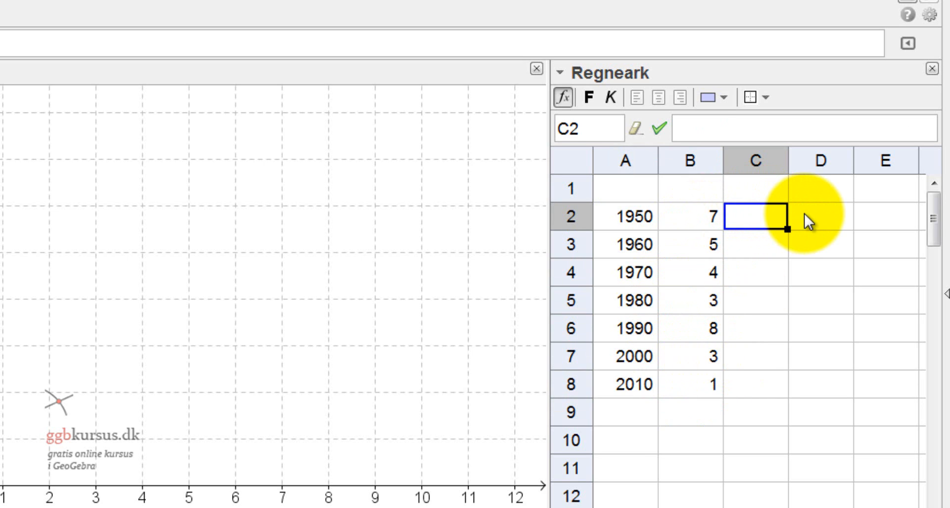
key(Up)
key(Left)
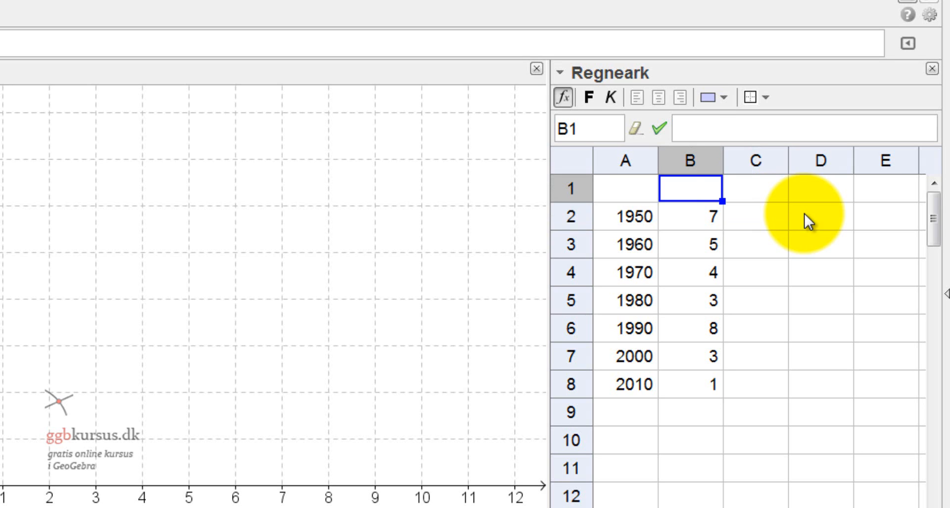
text(h(x))
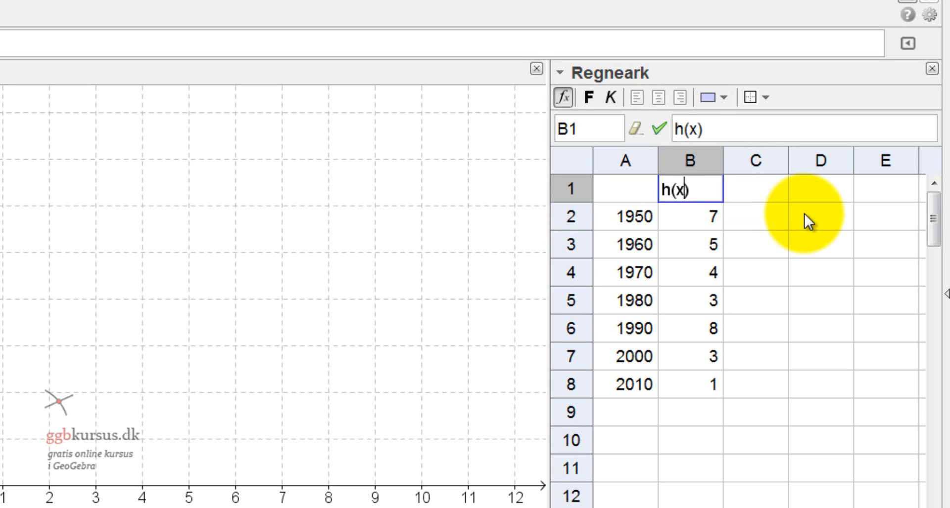
key(Return)
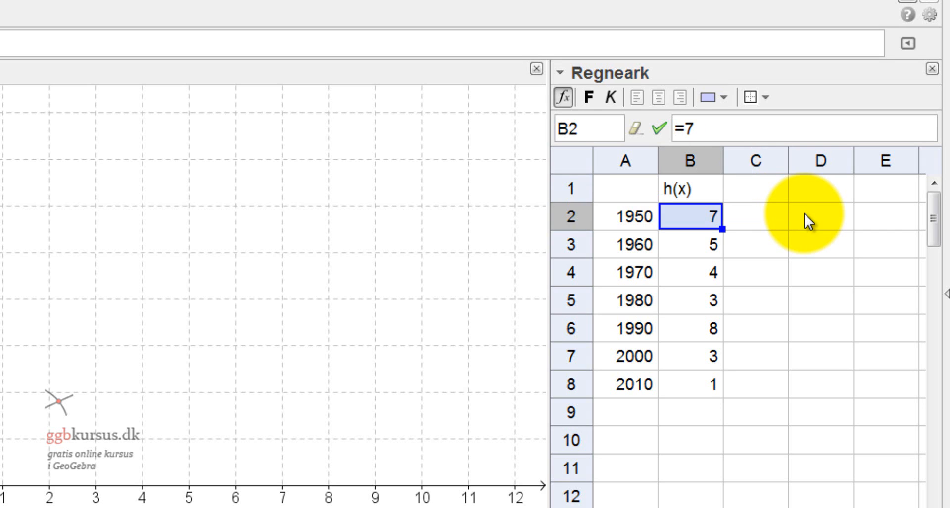
Step: Add the heading H(x) with a capital H in cell C1
key(Up)
key(Right)
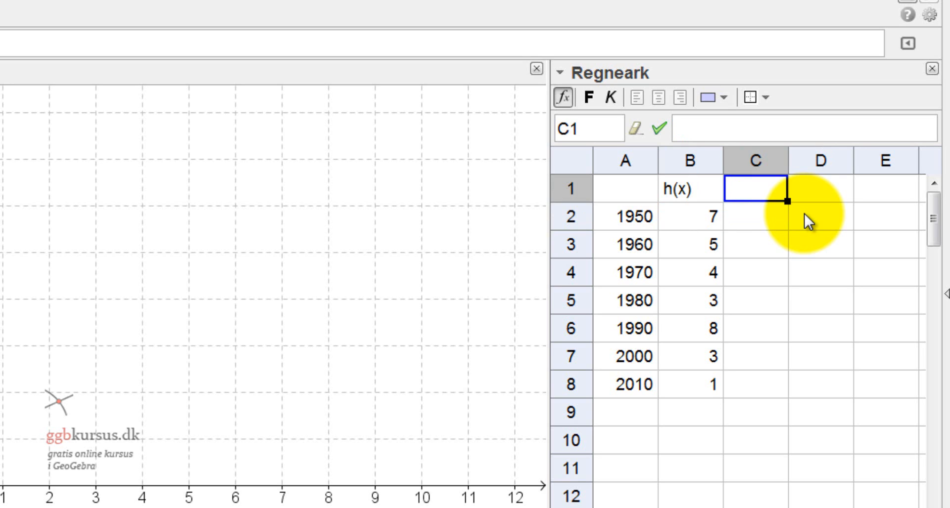
text(h(x))
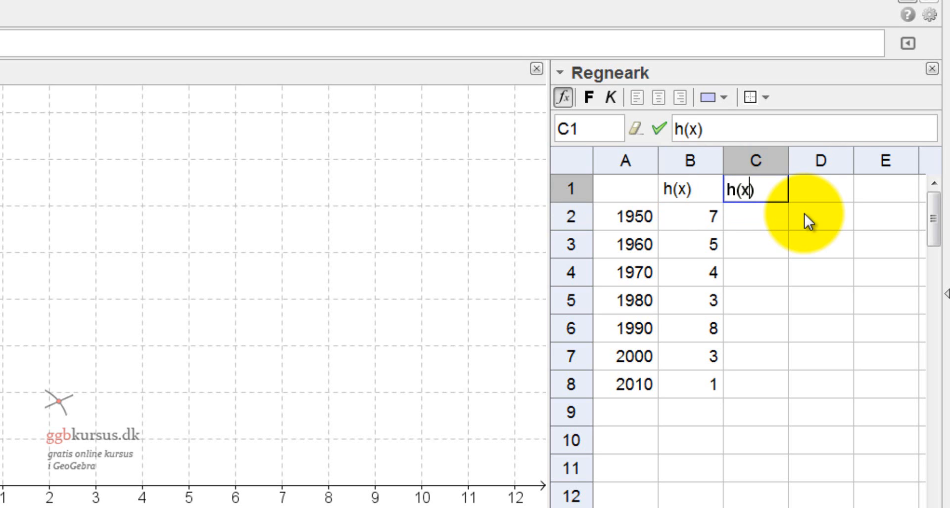
key(BackSpace)
key(BackSpace)
key(BackSpace)
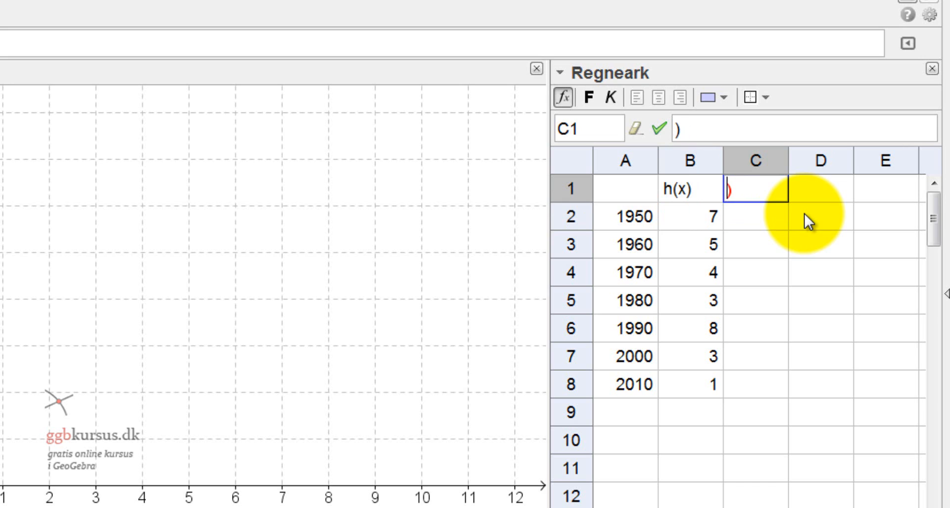
key(Delete)
text(H()
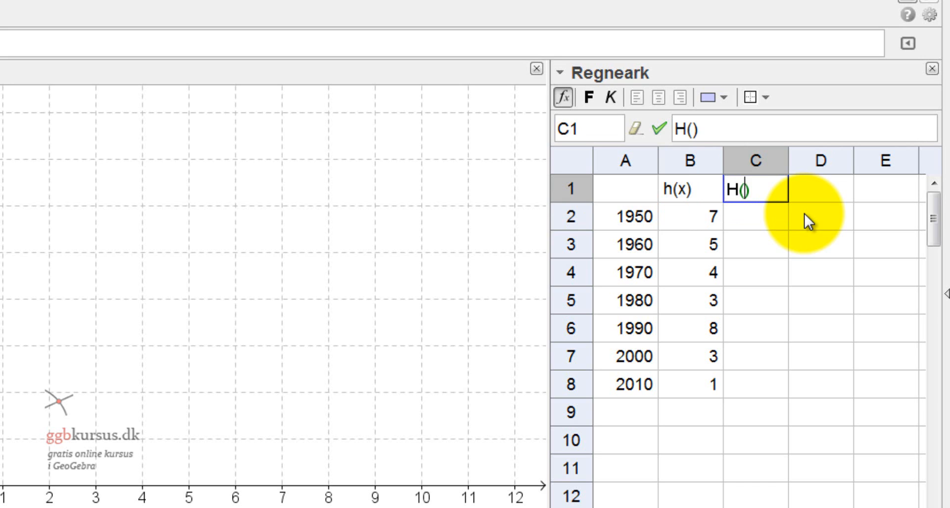
text(x)
key(Return)
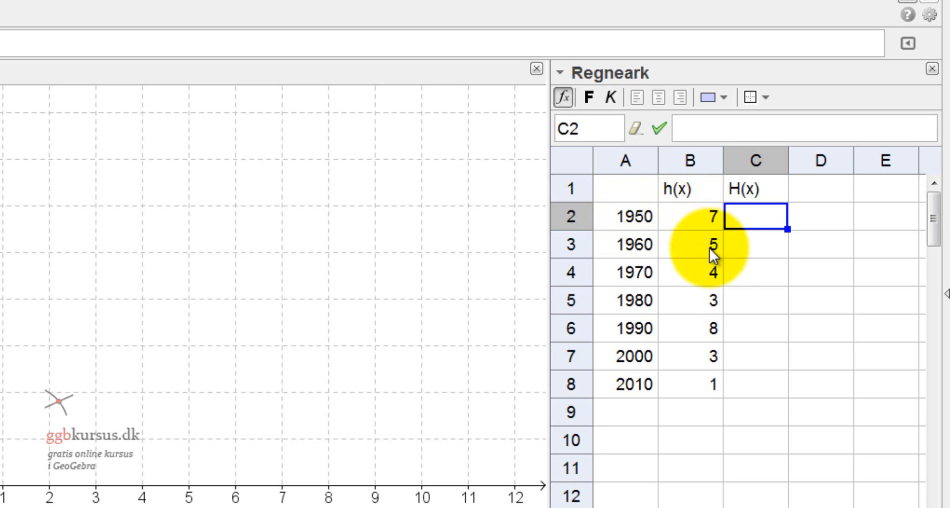
Step: Enter the cumulative sum formula =sum(B$2:B2) in cell C2 under the H(x) heading
click(753, 225)
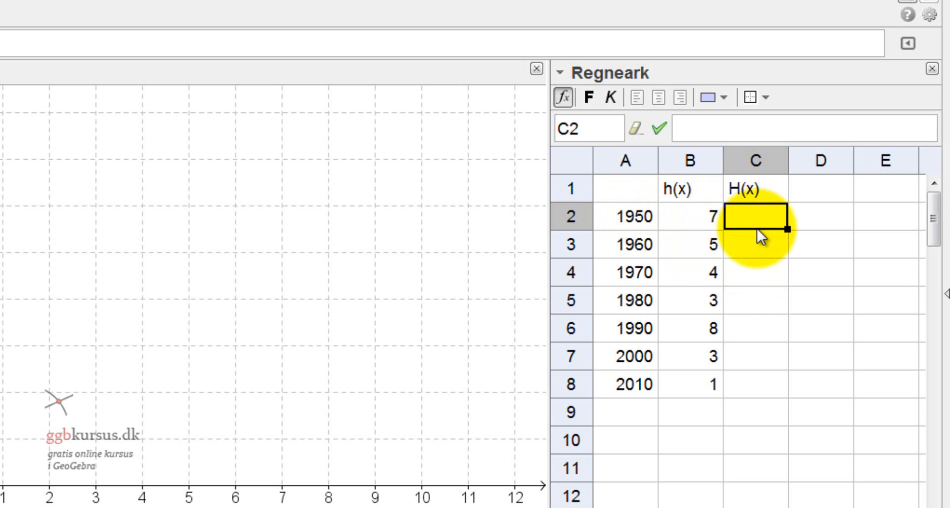
text(=)
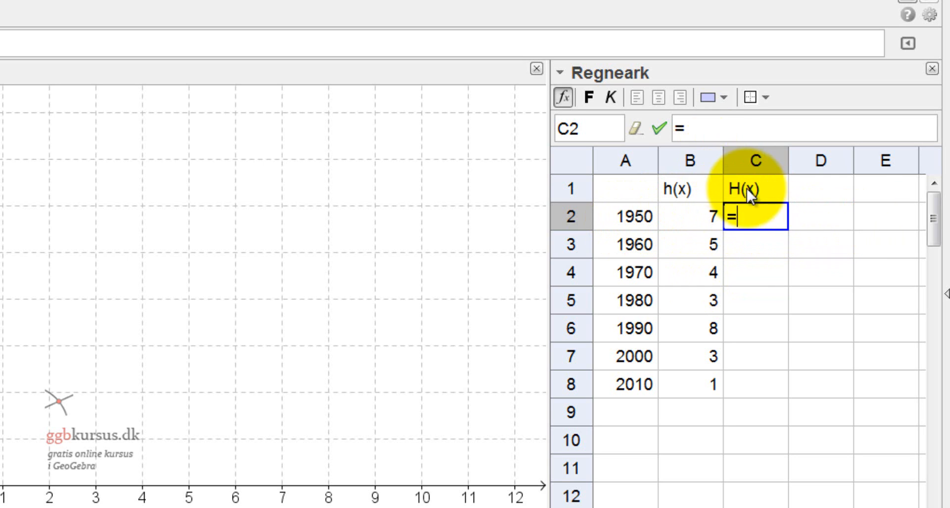
click(564, 98)
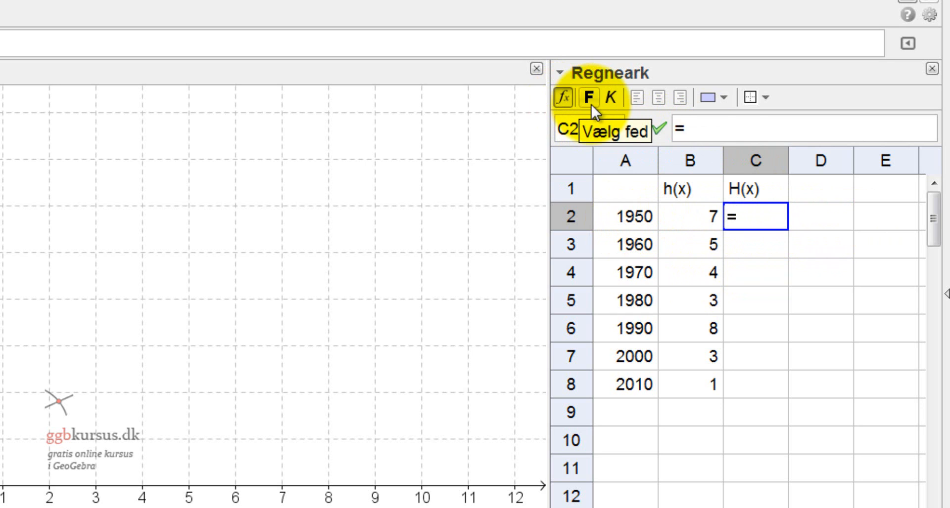
click(725, 125)
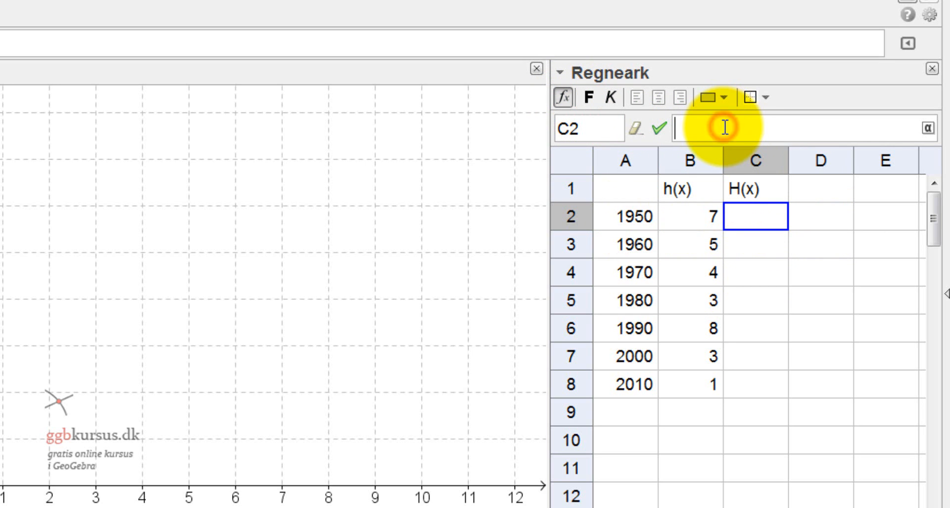
text(=)
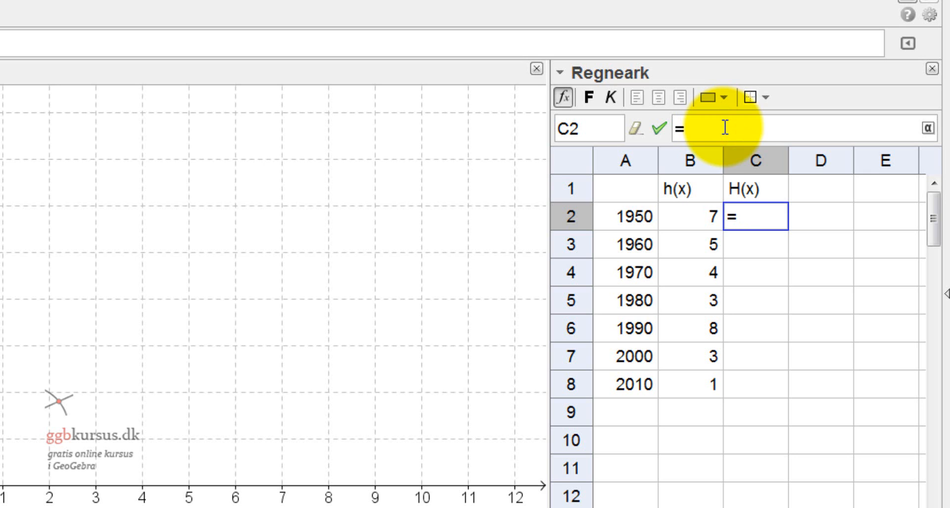
text(sum)
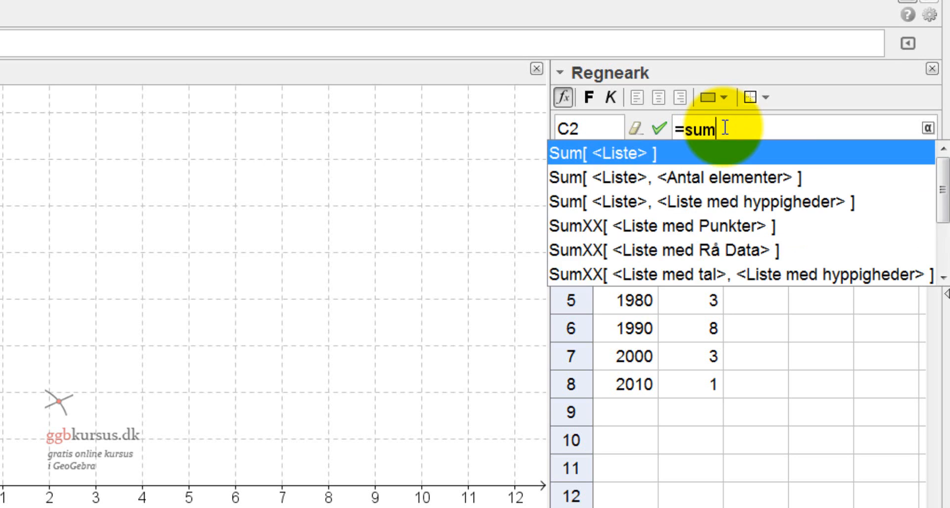
text(()
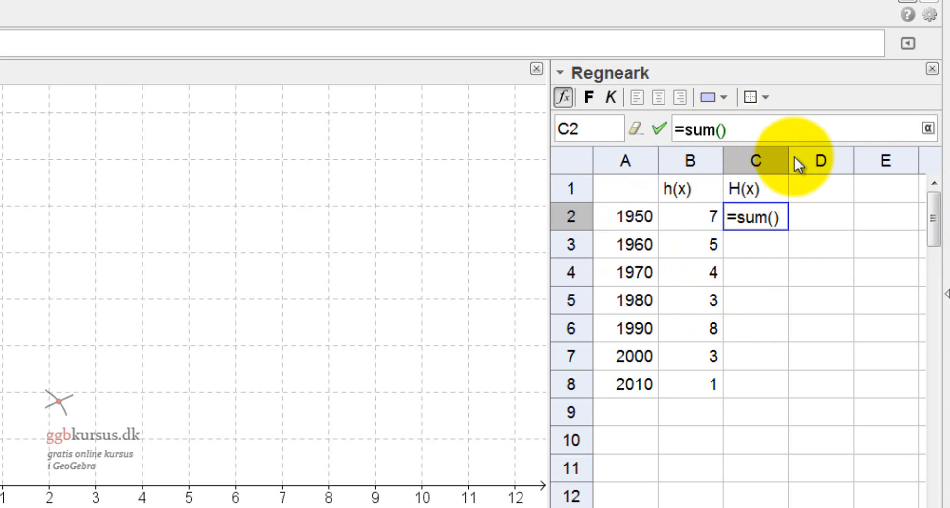
text(B)
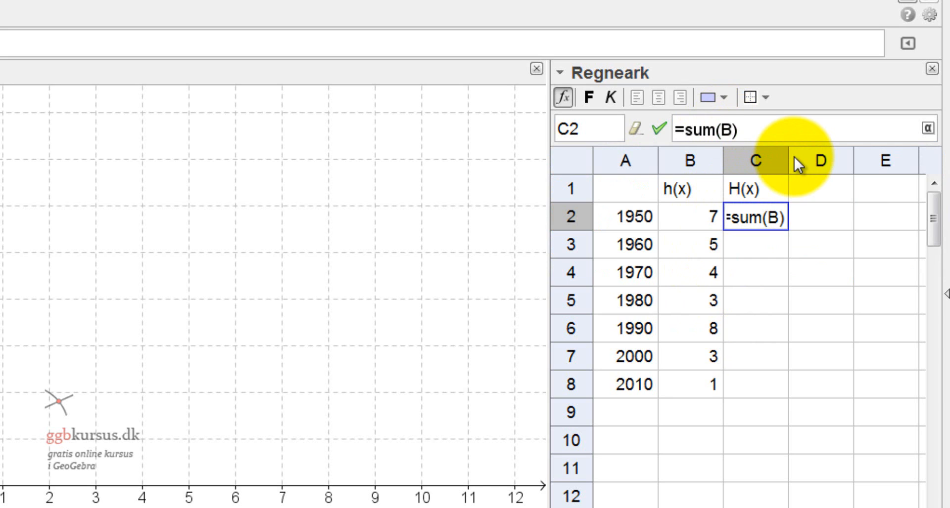
text($)
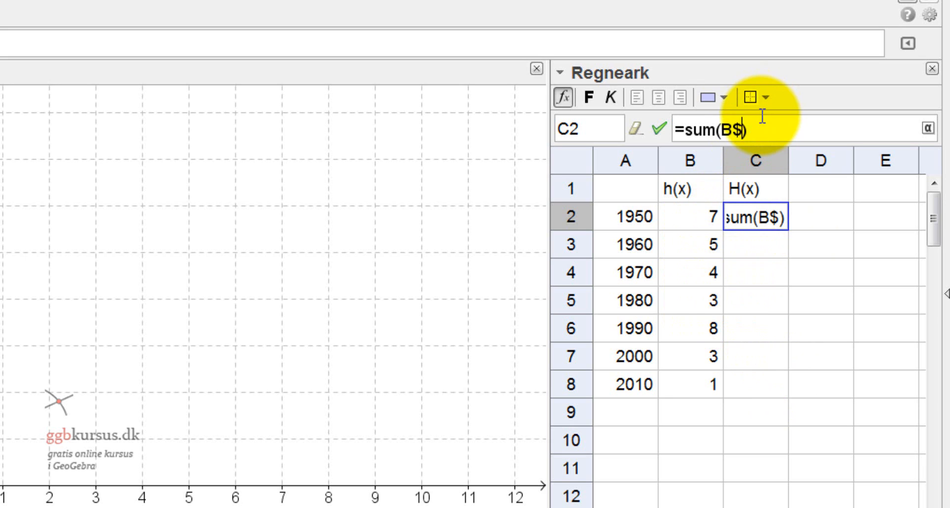
text(2)
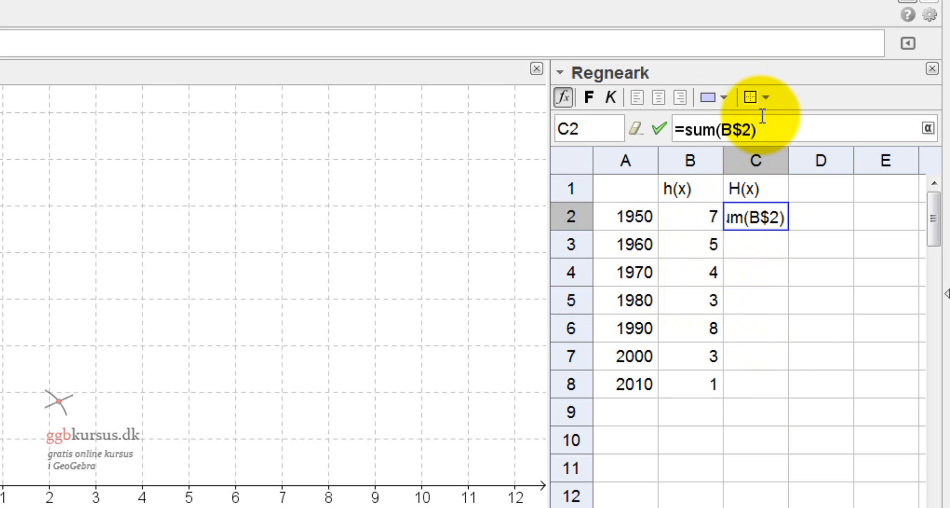
text(:)
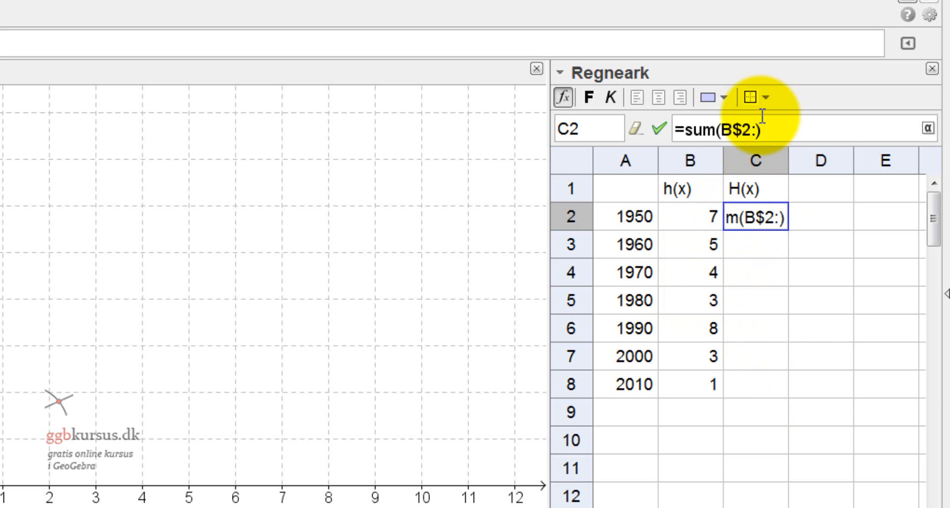
text(B)
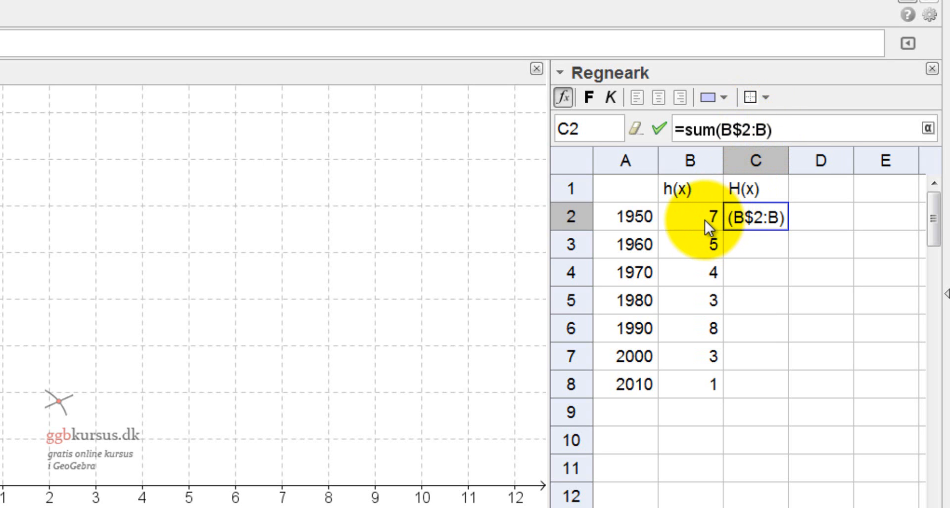
text(2)
key(Return)
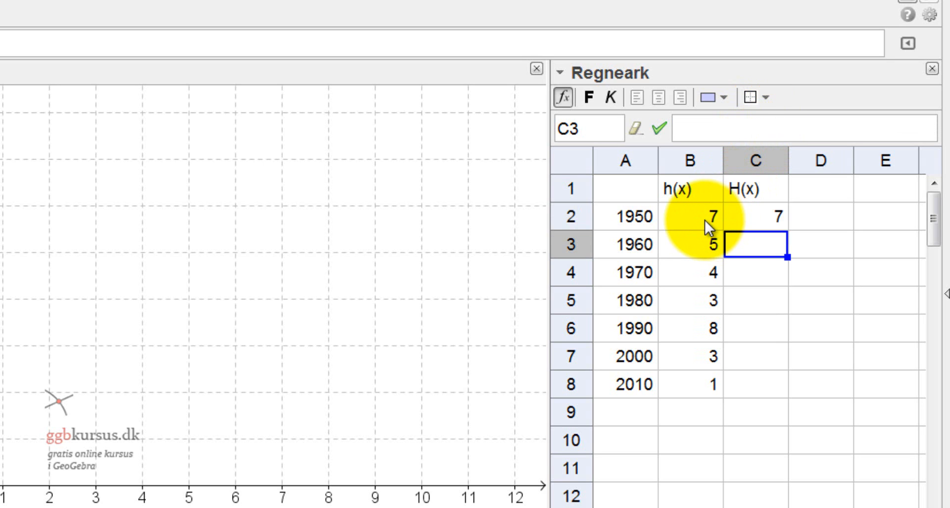
Step: Copy the cumulative sum formula from C2 down to C3 and compare the formulas in the two cells
click(754, 211)
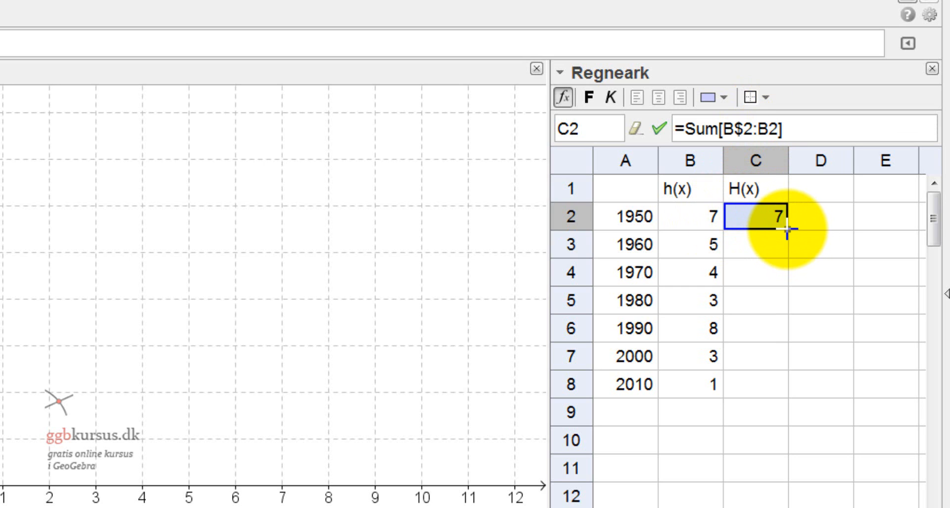
drag(786, 229, 787, 251)
click(808, 216)
click(755, 212)
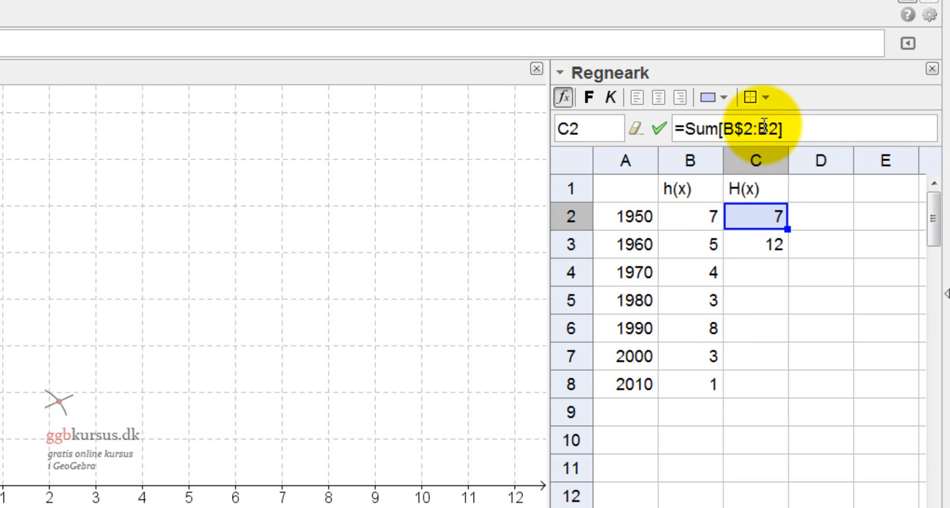
click(761, 245)
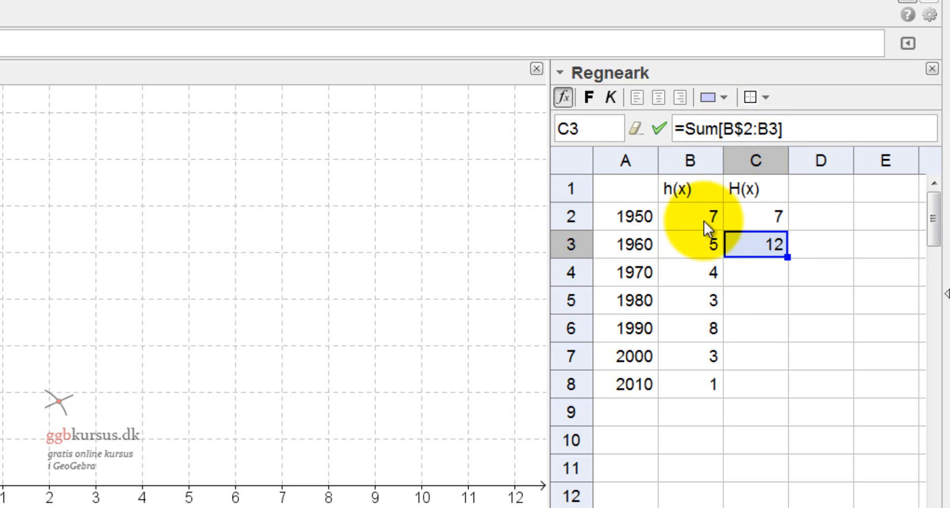
Step: Copy the cumulative formula from C3 down to C4 and inspect the fixed B$2 reference in its formula
drag(788, 257, 786, 283)
click(765, 282)
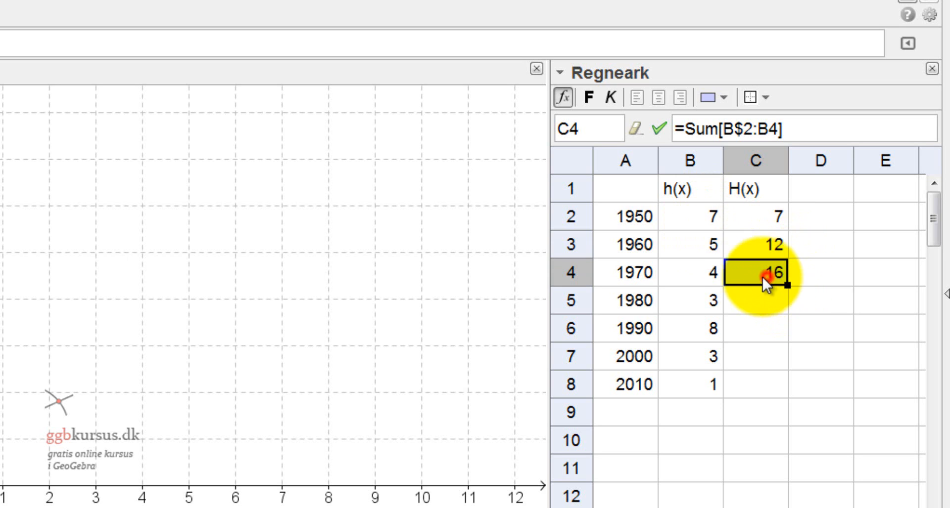
click(705, 216)
click(708, 273)
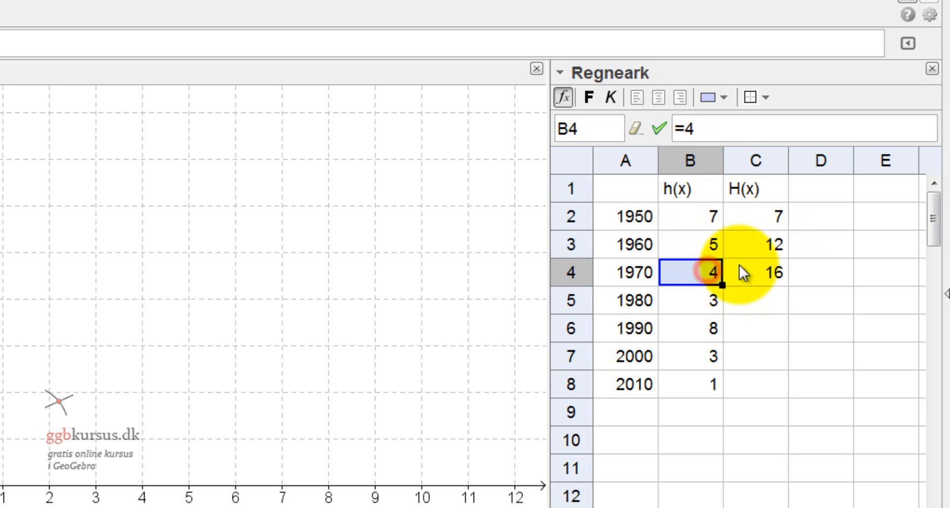
click(766, 271)
double_click(742, 129)
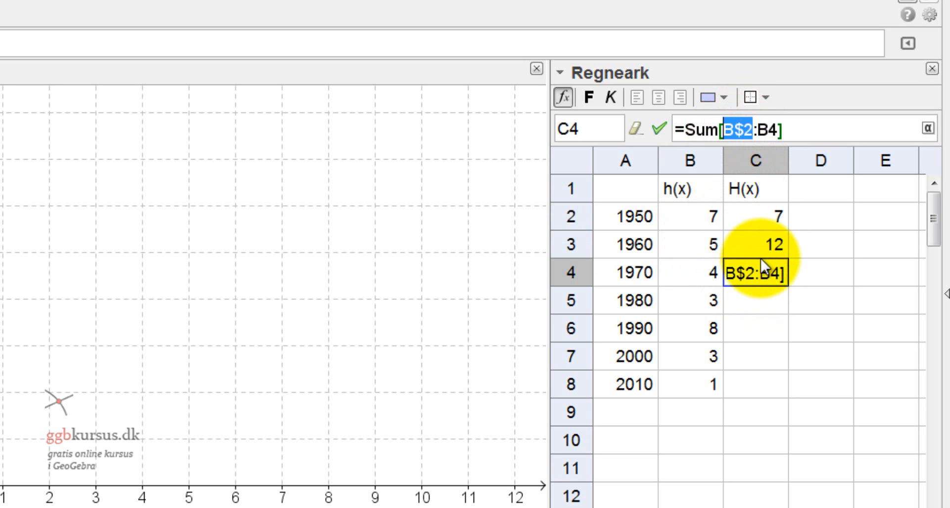
key(Escape)
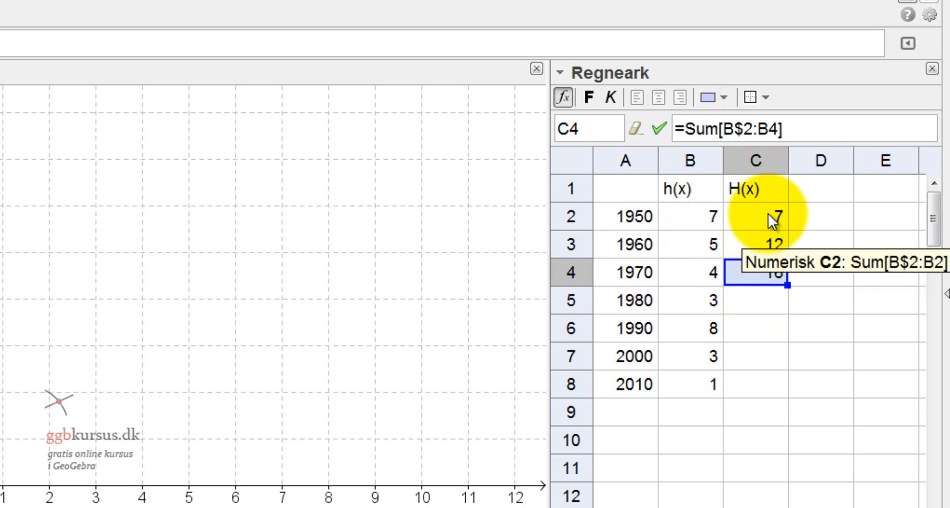
Step: Fill the cumulative sum formula from C2 down through C8
click(768, 215)
drag(789, 227, 779, 388)
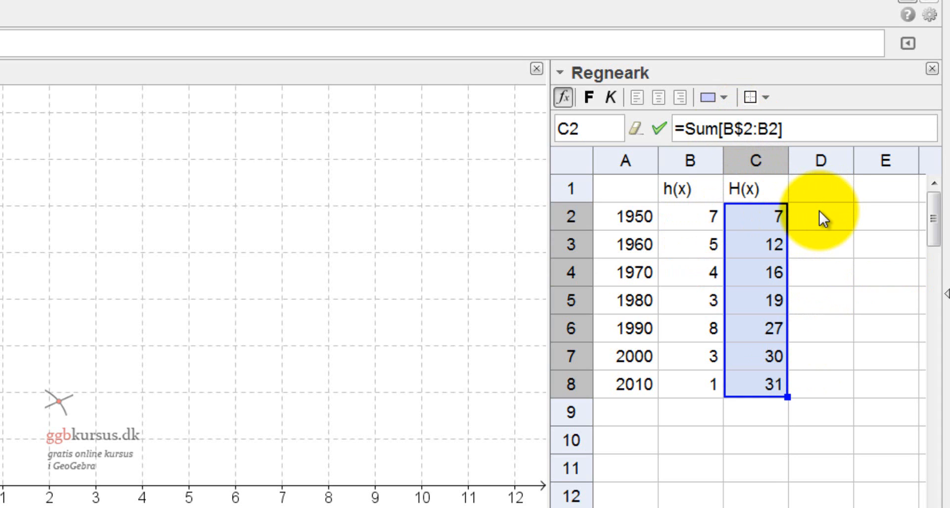
click(818, 213)
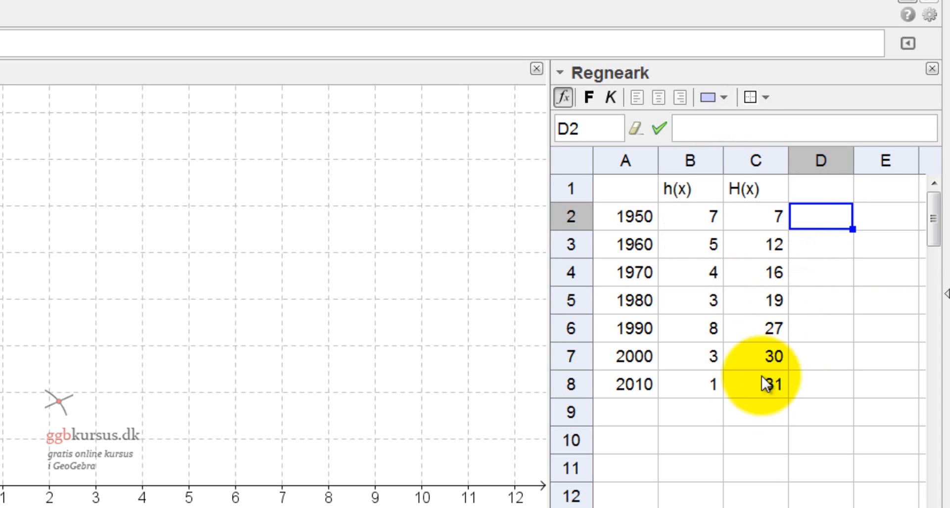
Step: Add the heading f(x) in cell D1
click(811, 194)
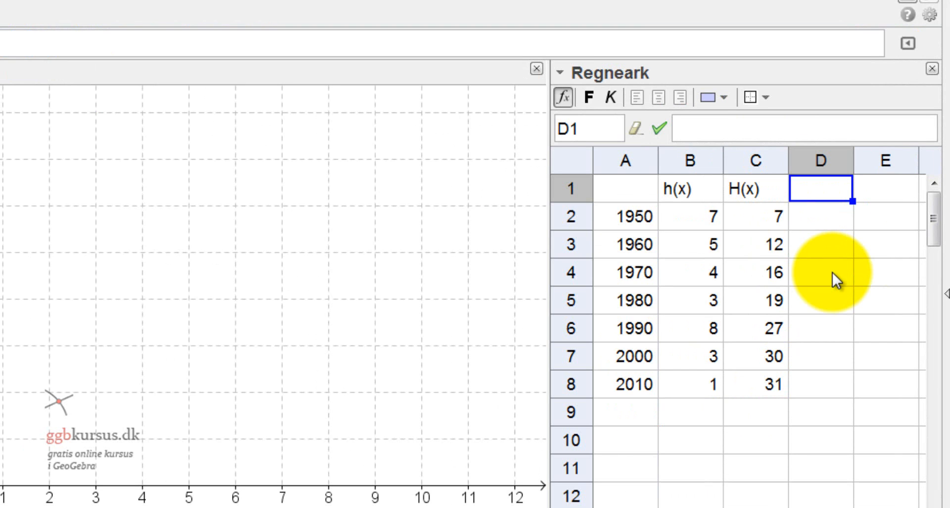
text(f(x))
key(Return)
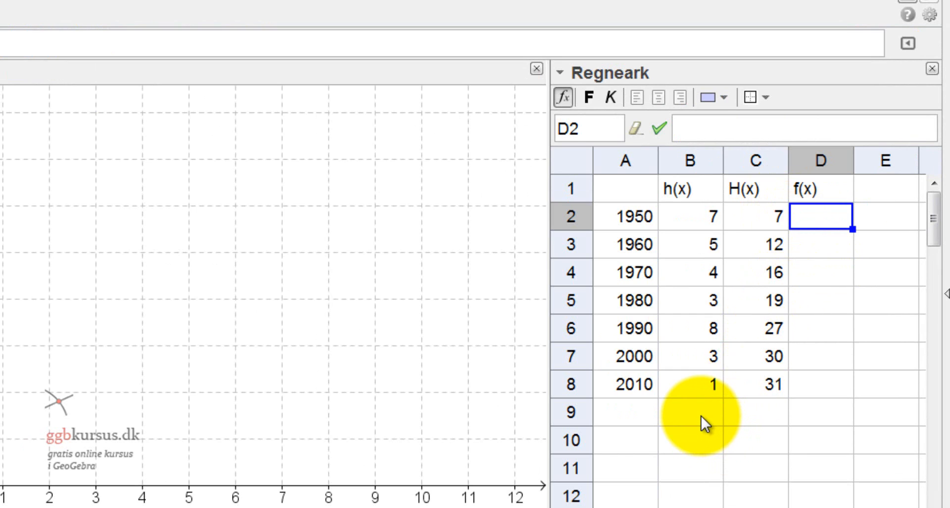
Step: Total the h(x) values in cell B9 with the formula =sum(B2:B8)
click(699, 218)
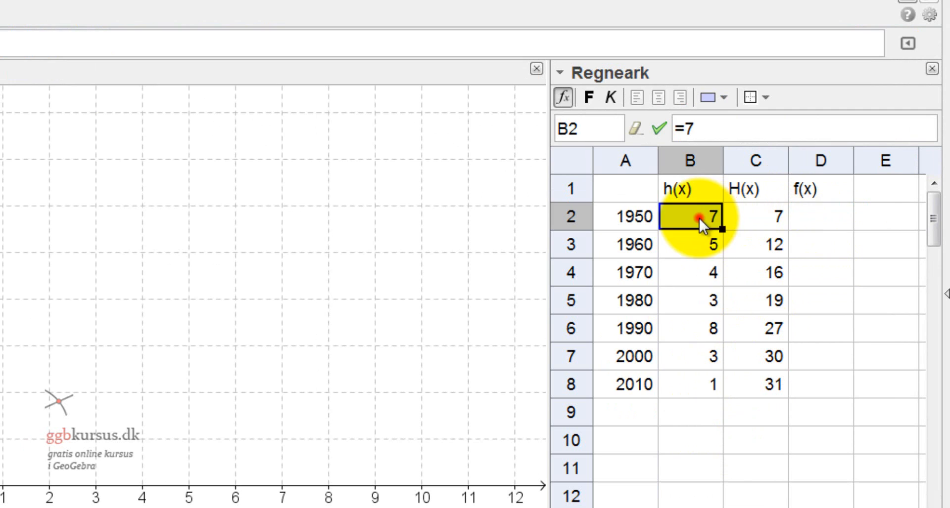
click(695, 412)
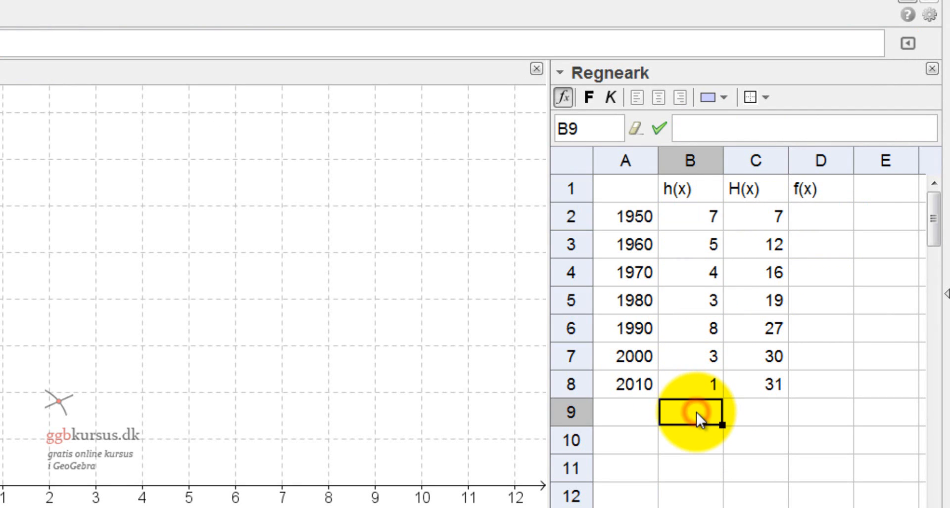
text(=sum)
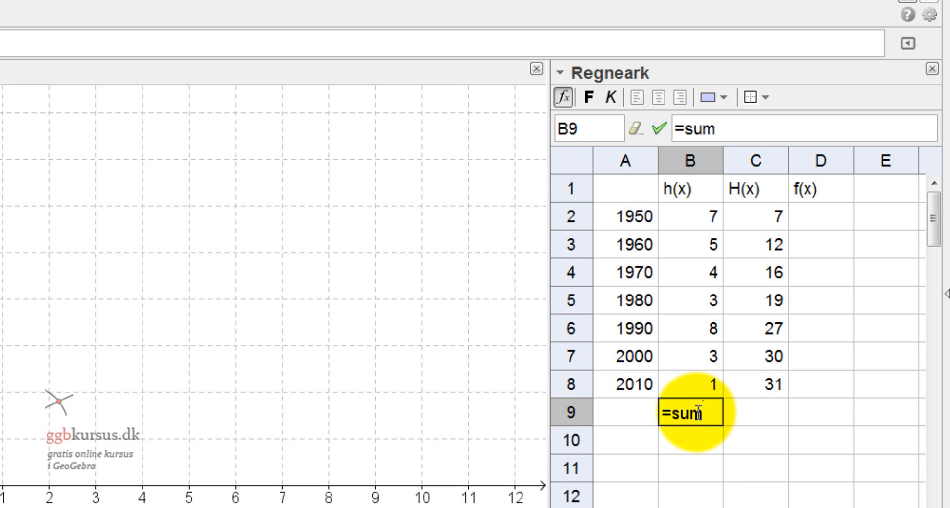
text(()
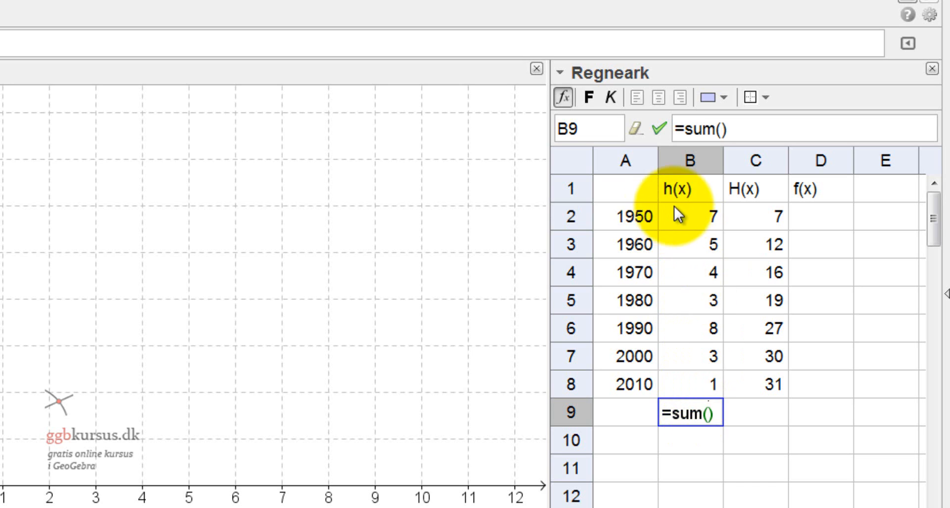
drag(685, 208, 699, 386)
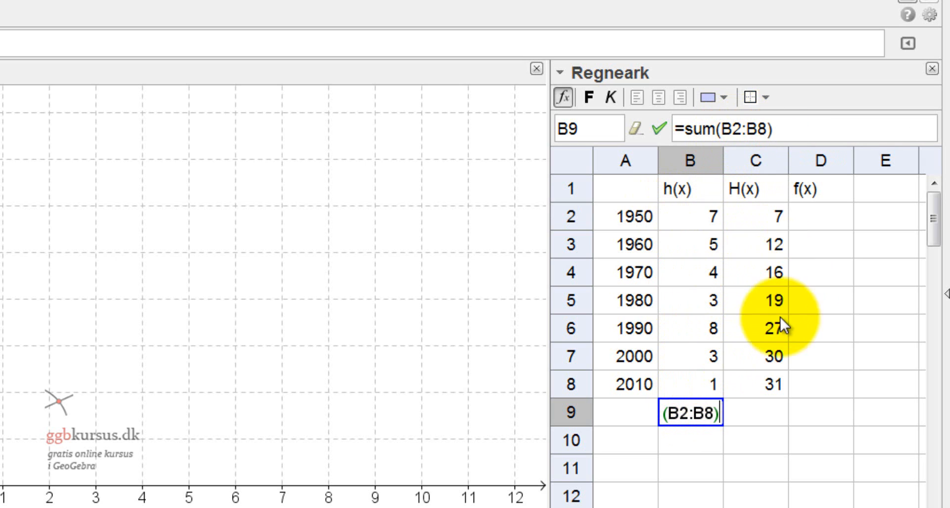
key(Return)
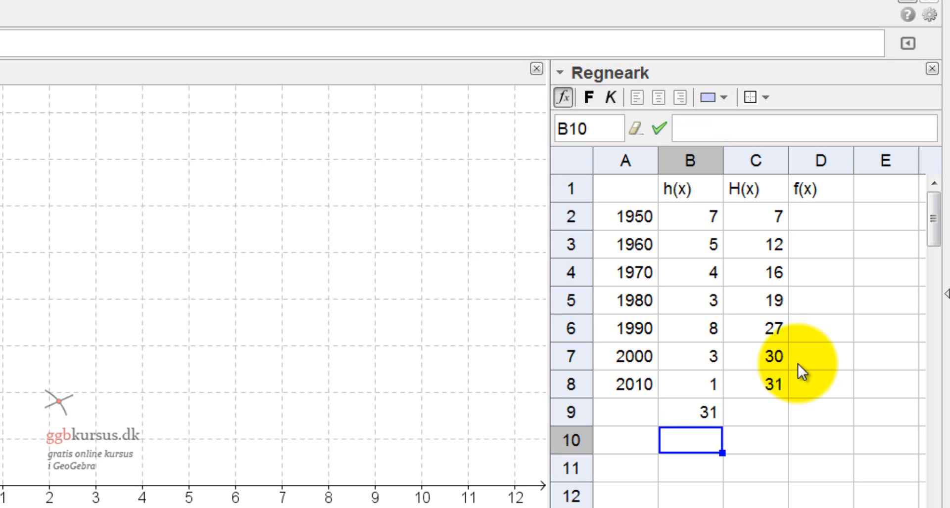
key(Up)
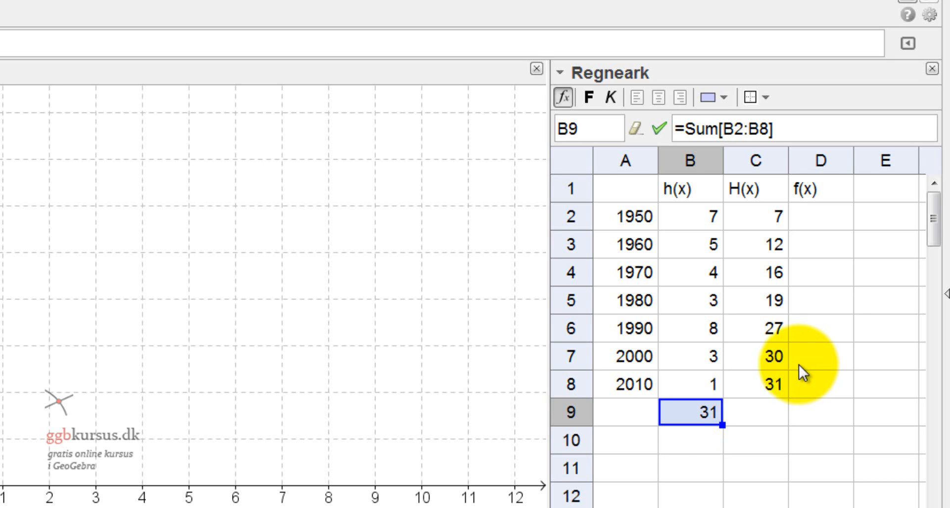
Step: Calculate the first relative frequency as a percentage in cell D2 with the formula =b2/B$9*100
click(815, 218)
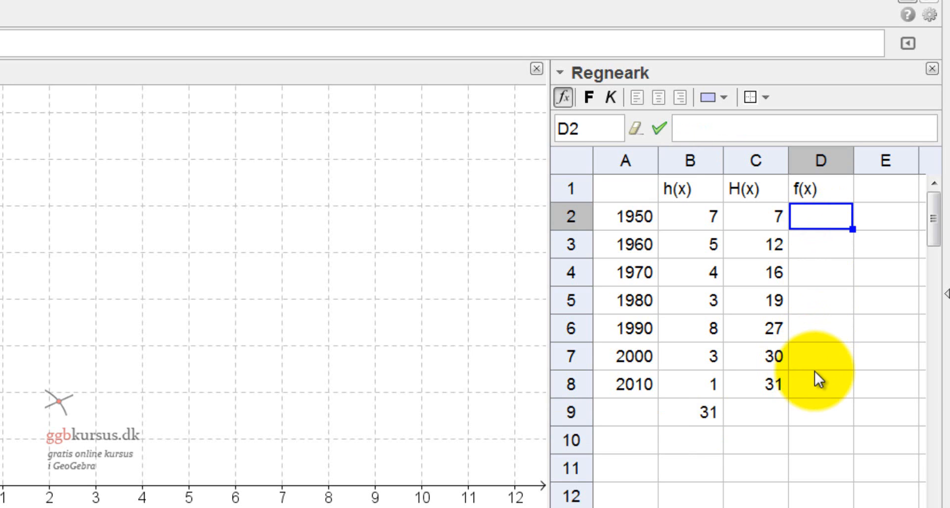
click(745, 129)
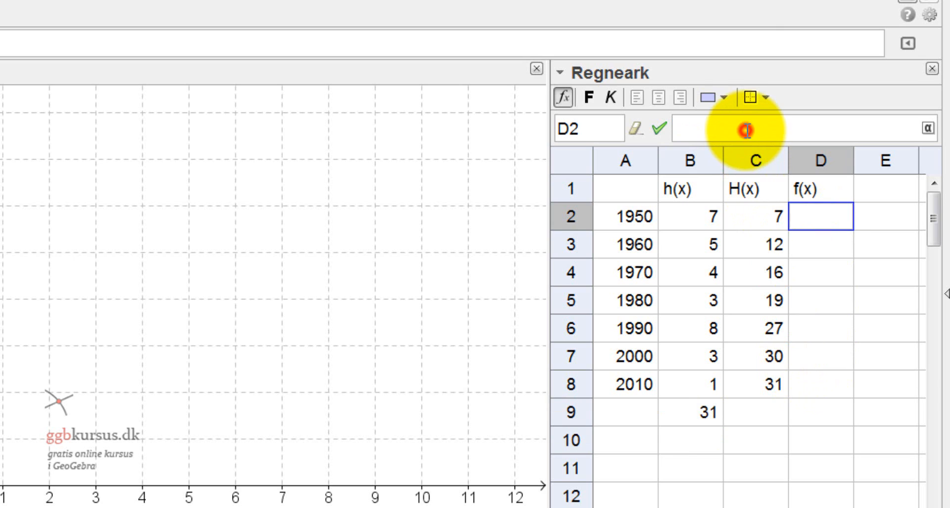
text(=)
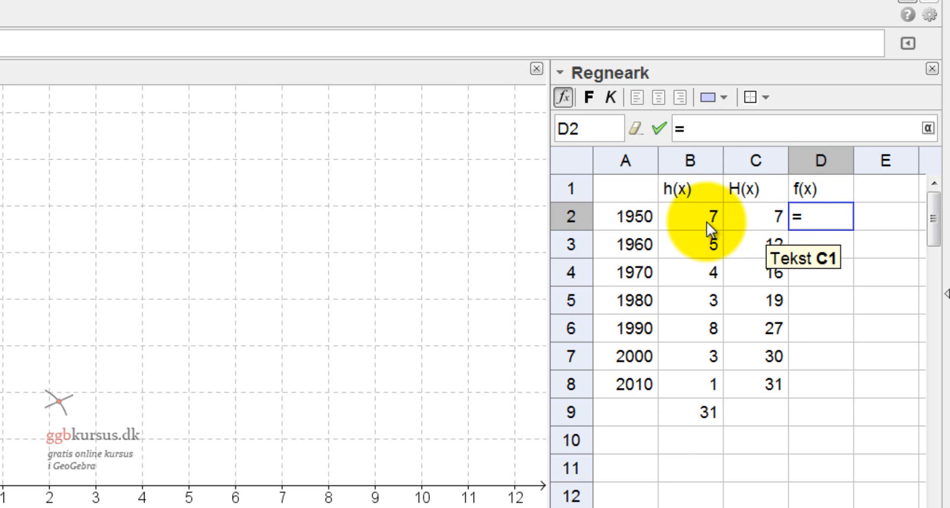
text(b2/)
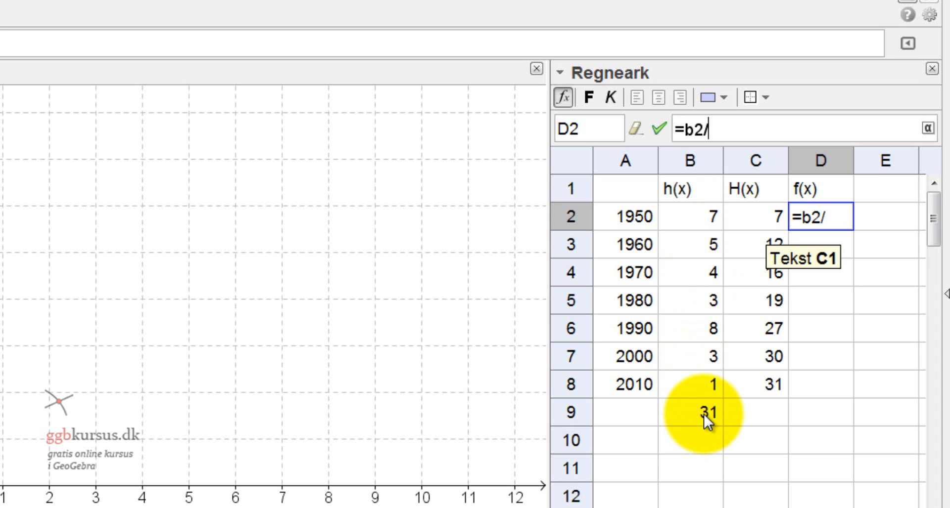
text(B$9)
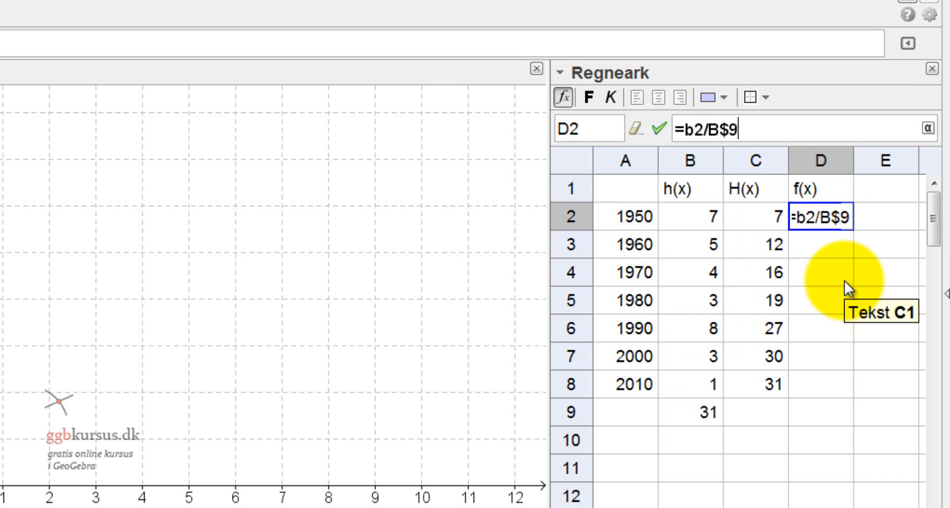
text(*100)
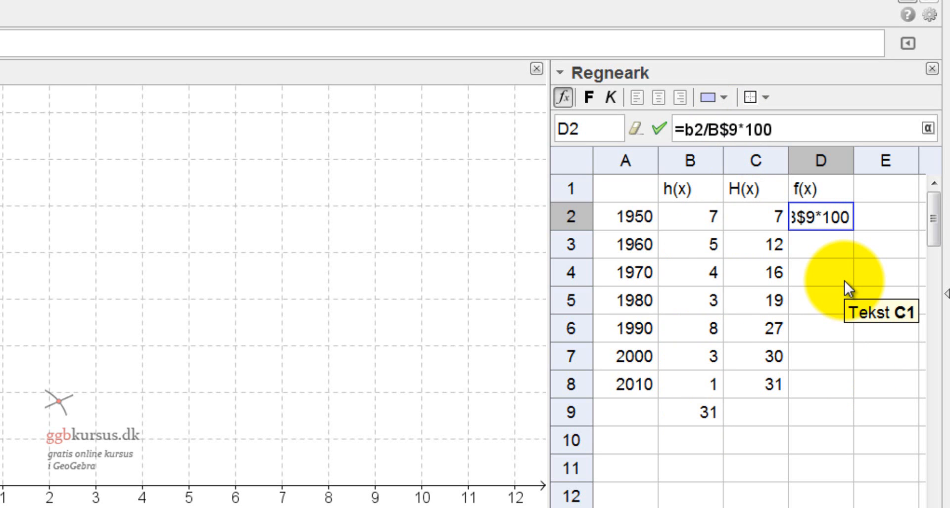
key(Return)
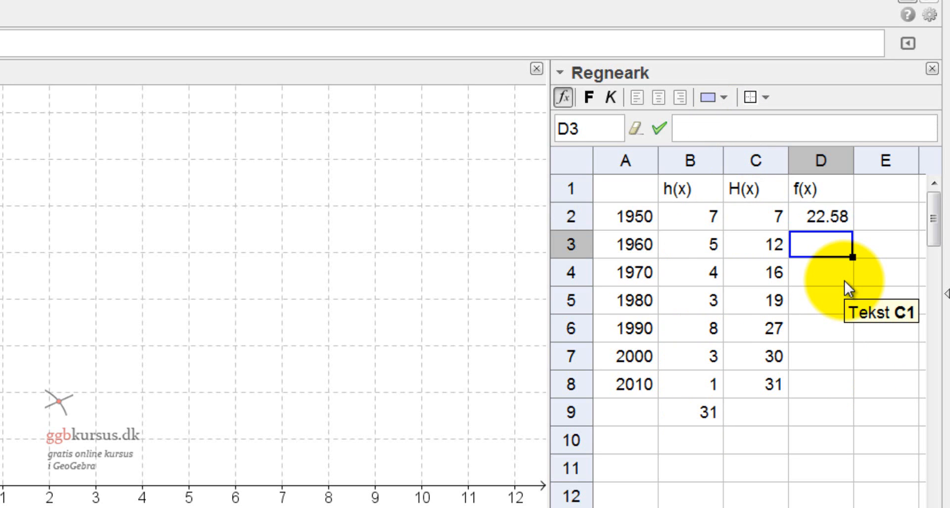
Step: Copy the relative frequency formula from D2 down to D3 and inspect the formula in D3
key(Up)
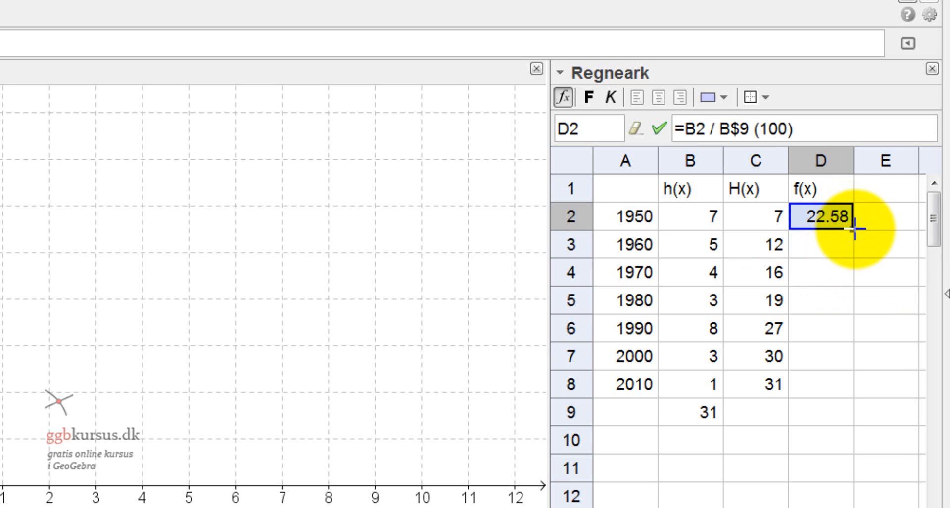
drag(851, 229, 854, 250)
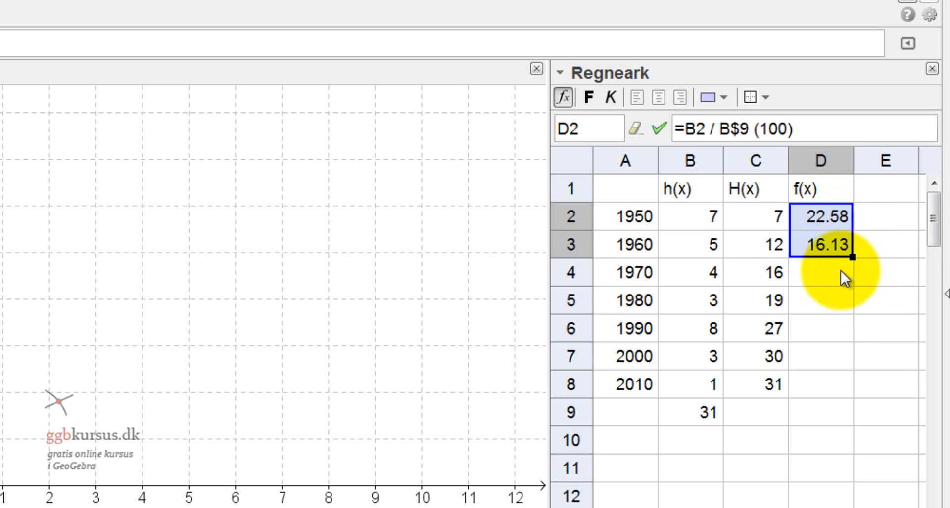
click(841, 270)
click(839, 243)
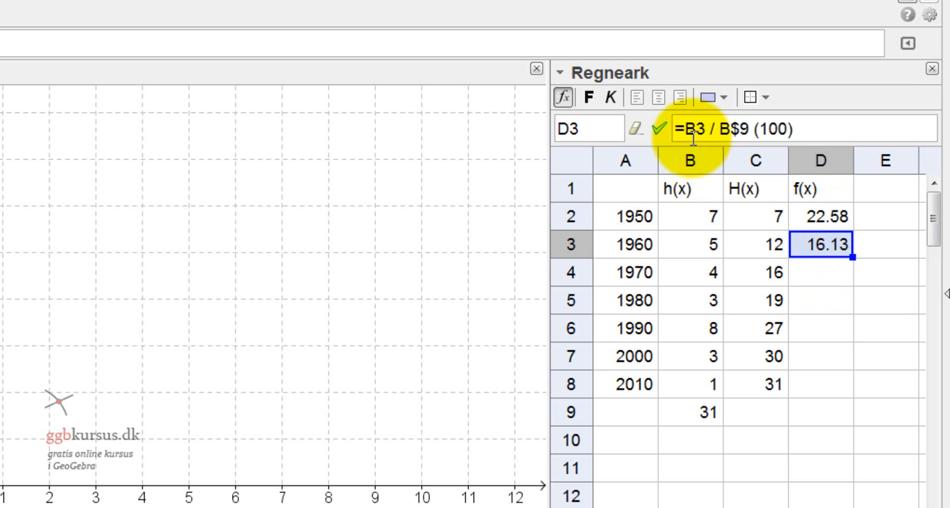
Step: Compare the formulas in D2 and D3 with the cells they refer to: B2, B3 and the total in B9
click(690, 243)
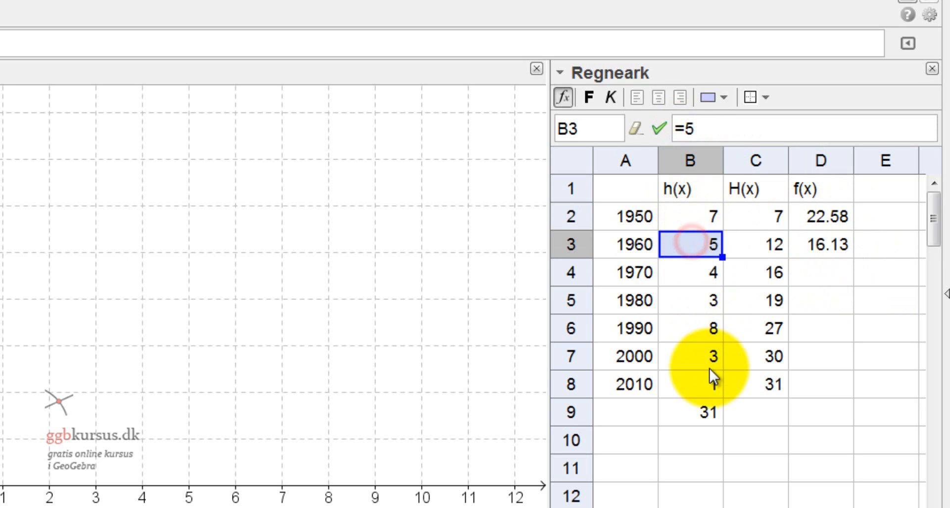
click(702, 411)
click(830, 214)
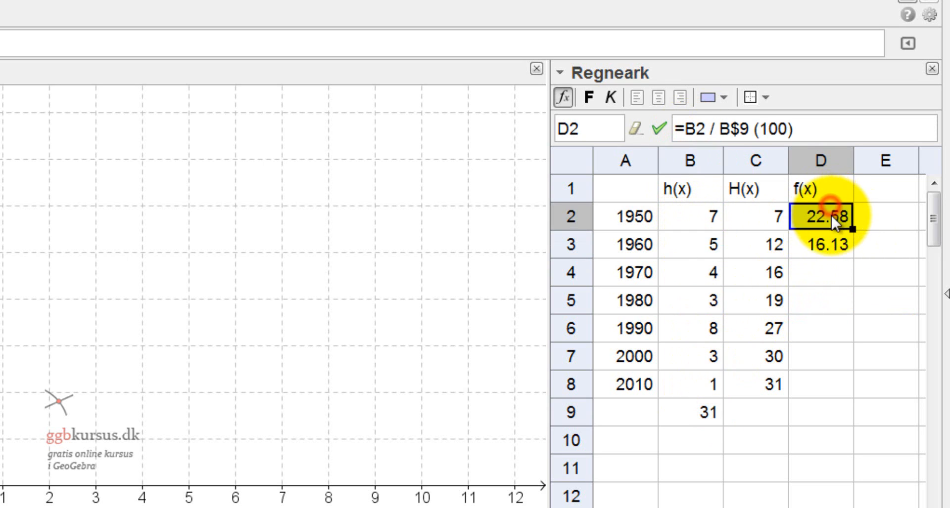
click(698, 214)
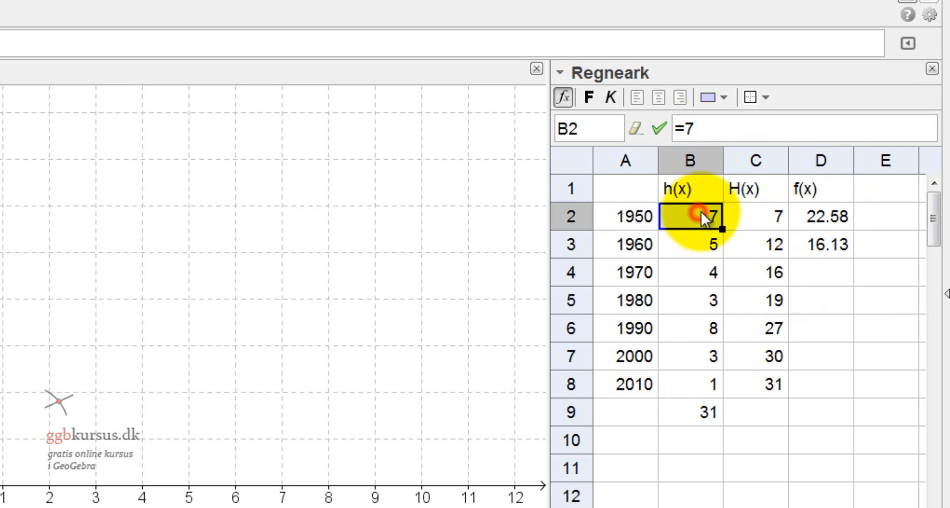
click(704, 413)
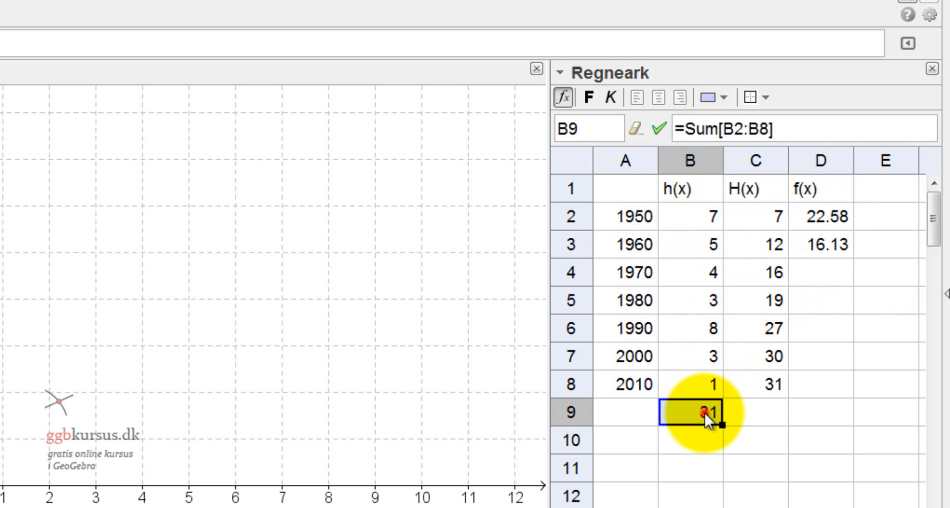
click(828, 245)
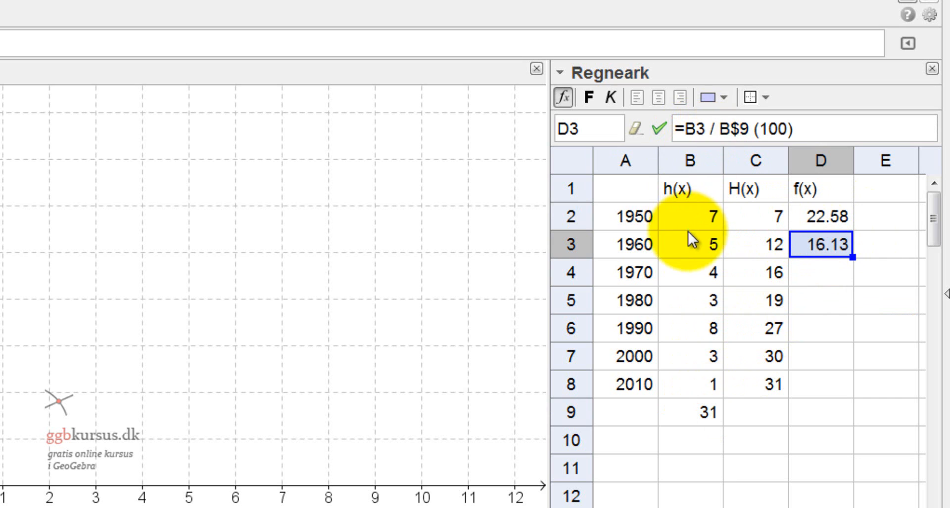
click(694, 242)
click(705, 414)
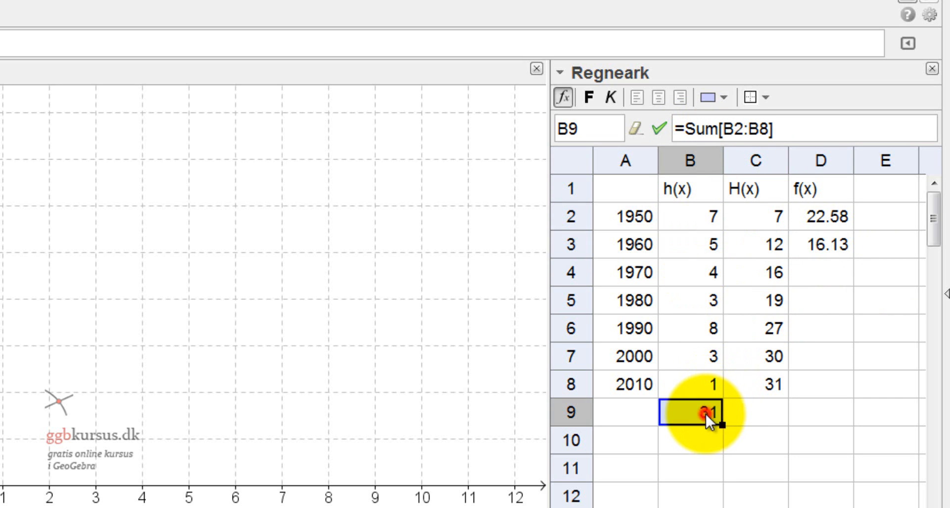
Step: Fill the relative frequency formula from D3 down through D8 and check the formulas in column D
click(826, 245)
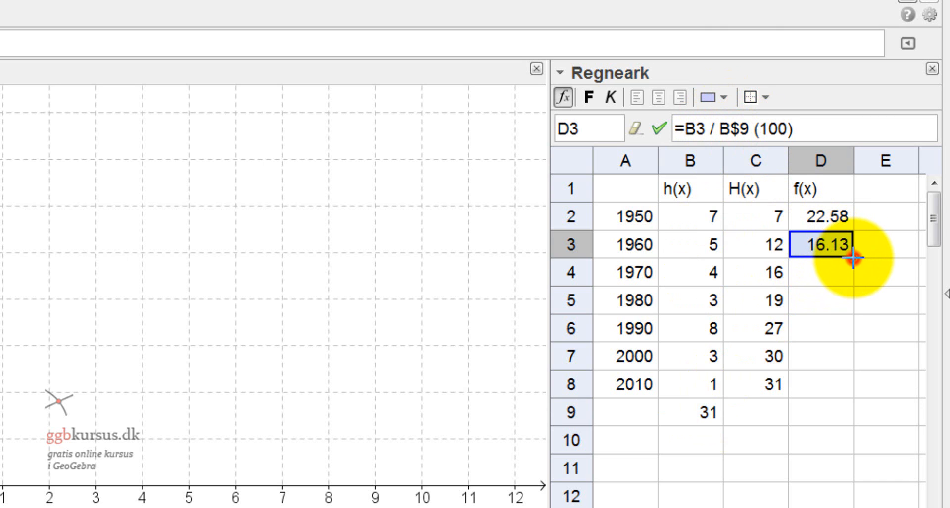
drag(854, 269, 852, 406)
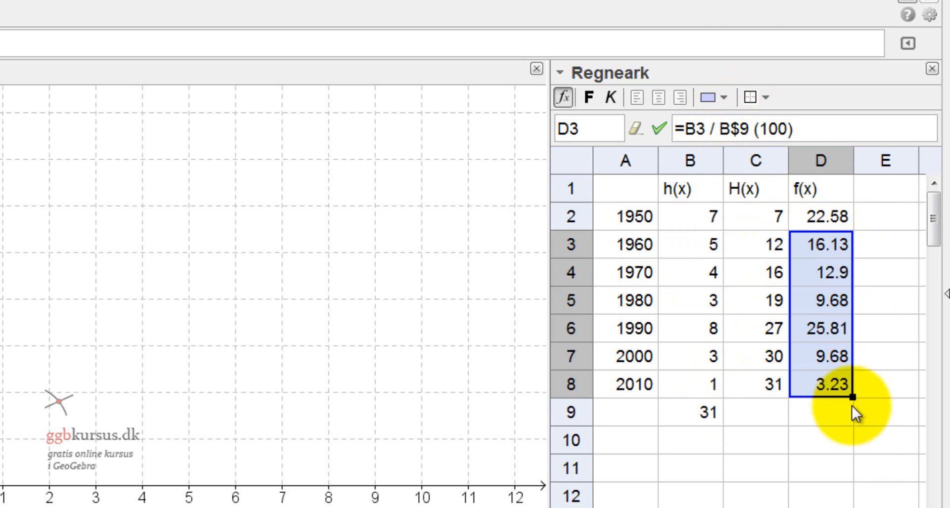
click(830, 267)
click(835, 223)
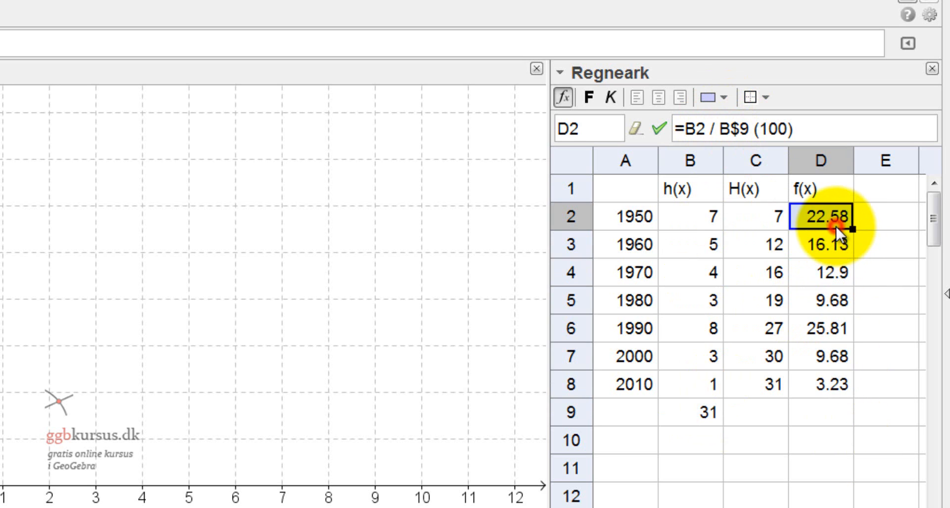
Step: Add the heading F(x) in cell E1
click(876, 191)
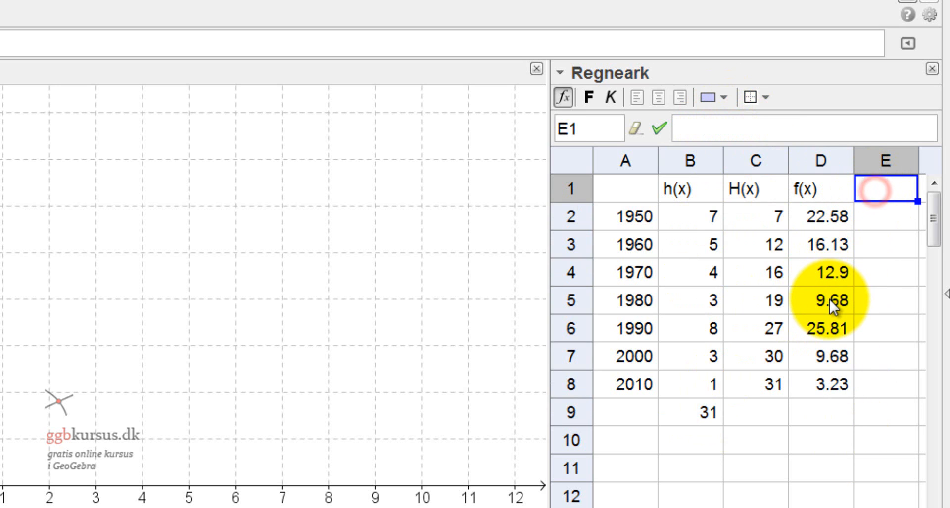
text(F()
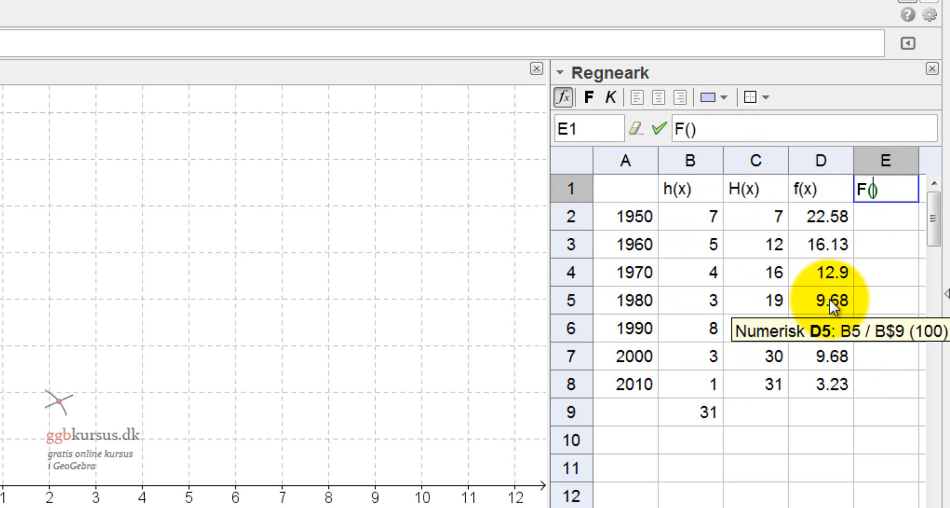
text(x)
key(Return)
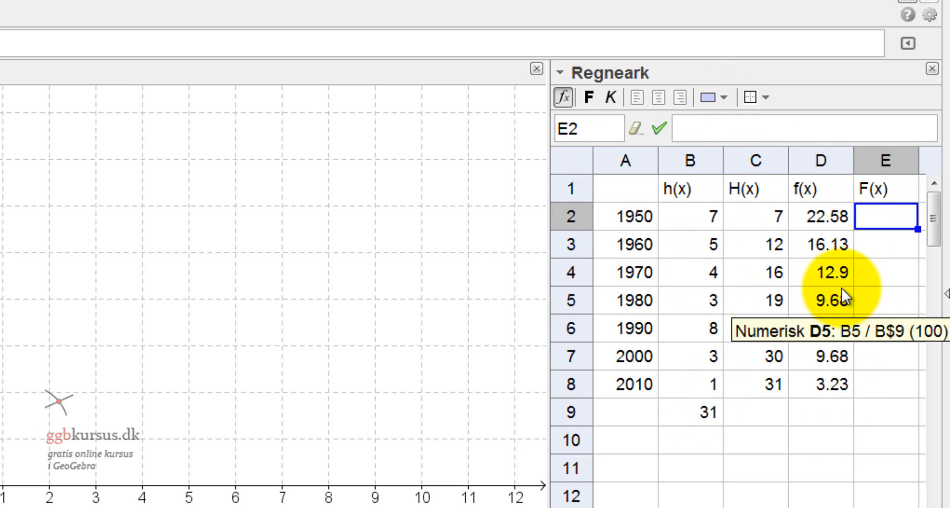
Step: Enter the cumulative relative frequency formula =sum(D$2:d2) in cell E2, modelled on the cumulative sum in C2
click(748, 213)
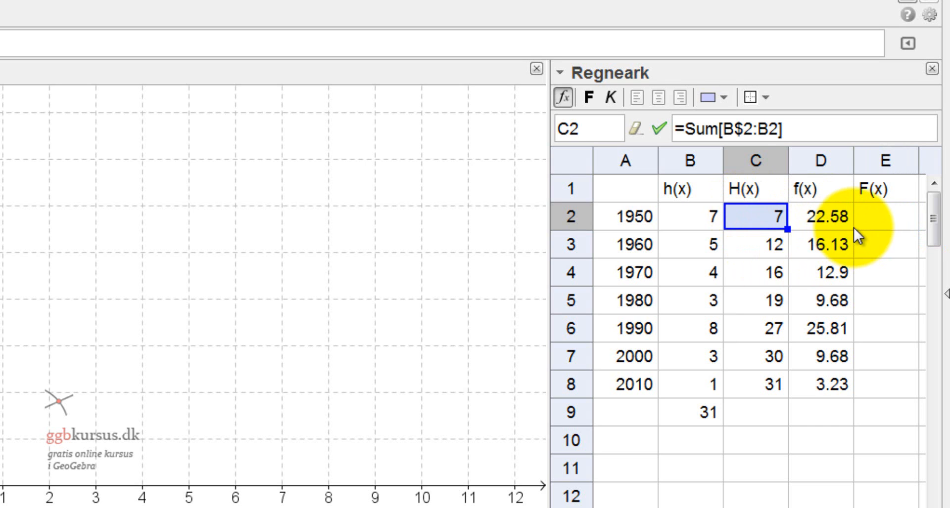
click(831, 222)
click(881, 220)
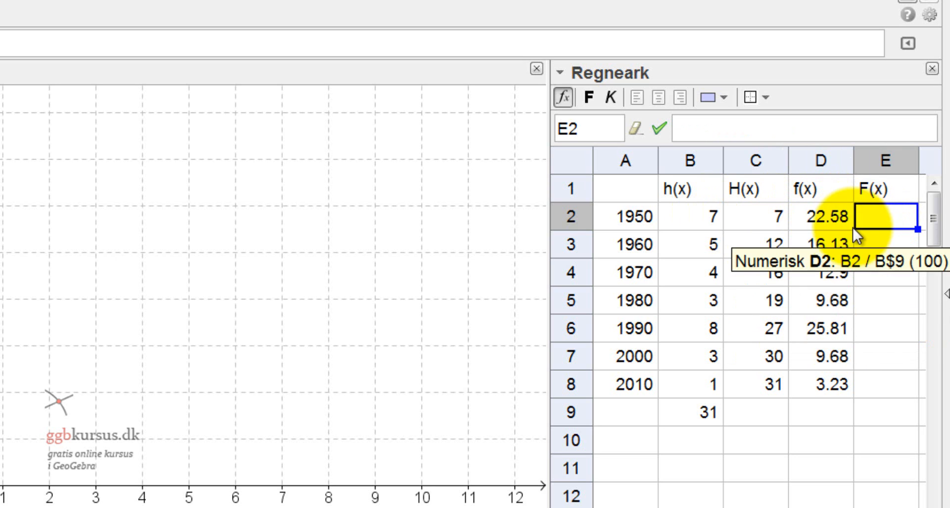
click(745, 129)
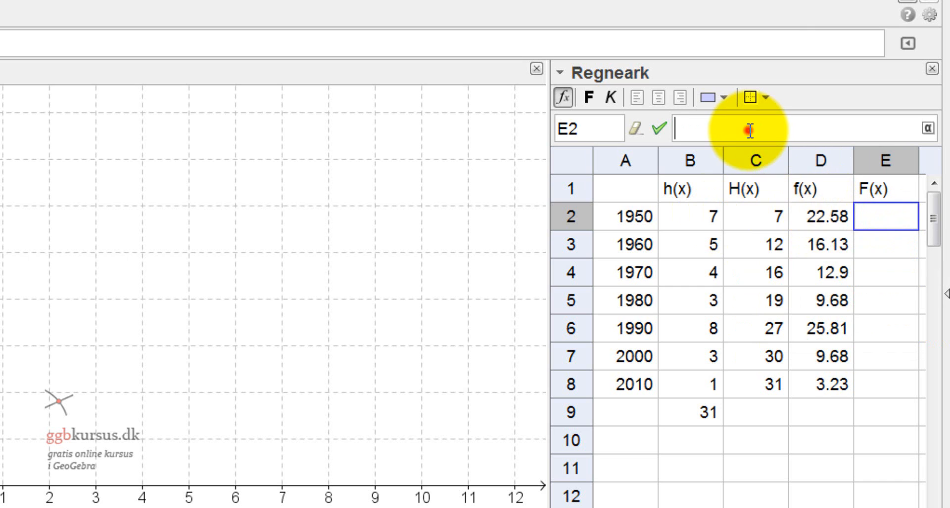
text(=sum)
key(Escape)
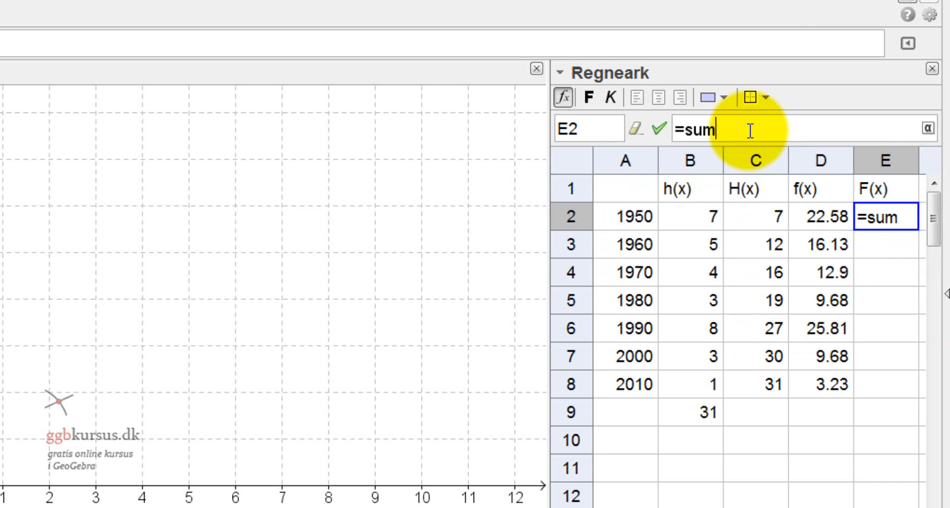
text(()
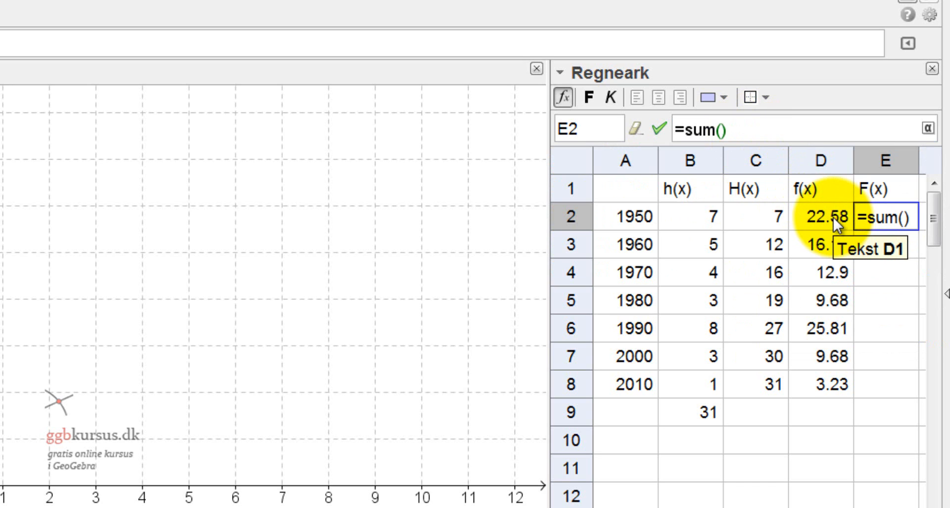
text(D)
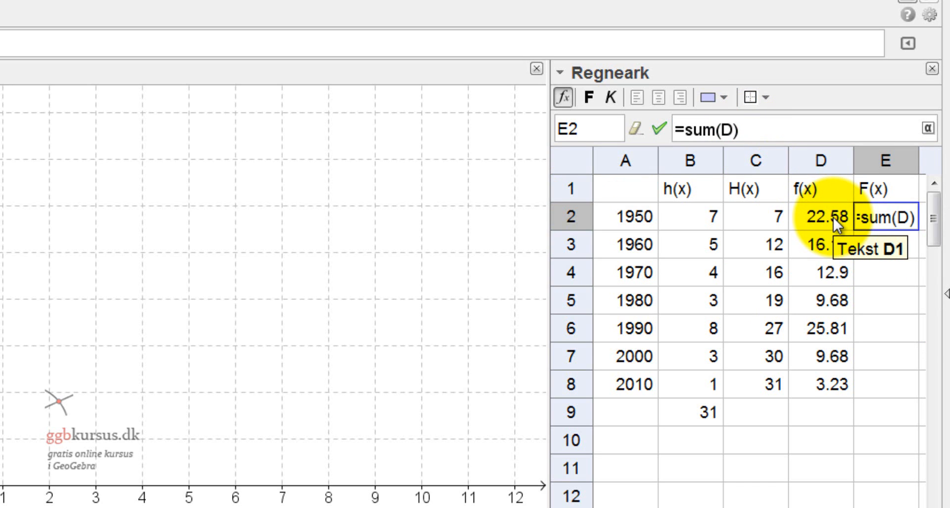
text($)
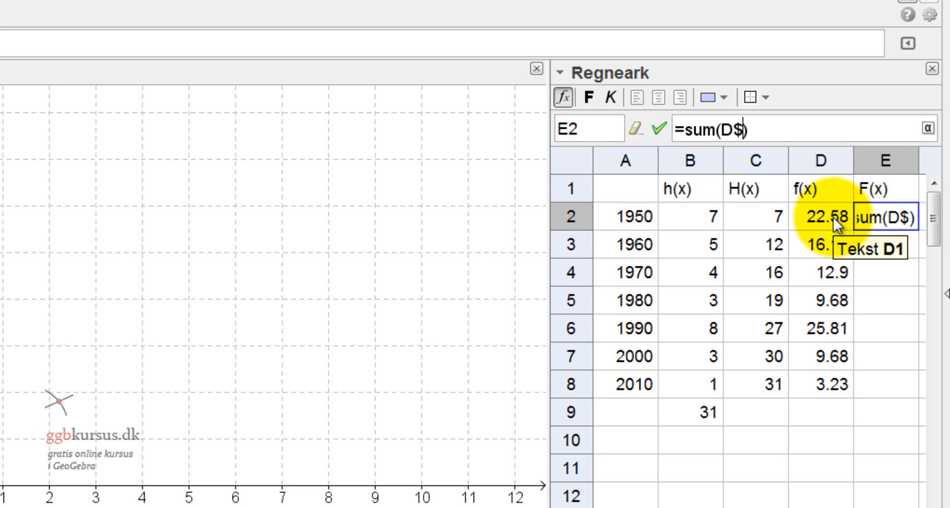
text(2:)
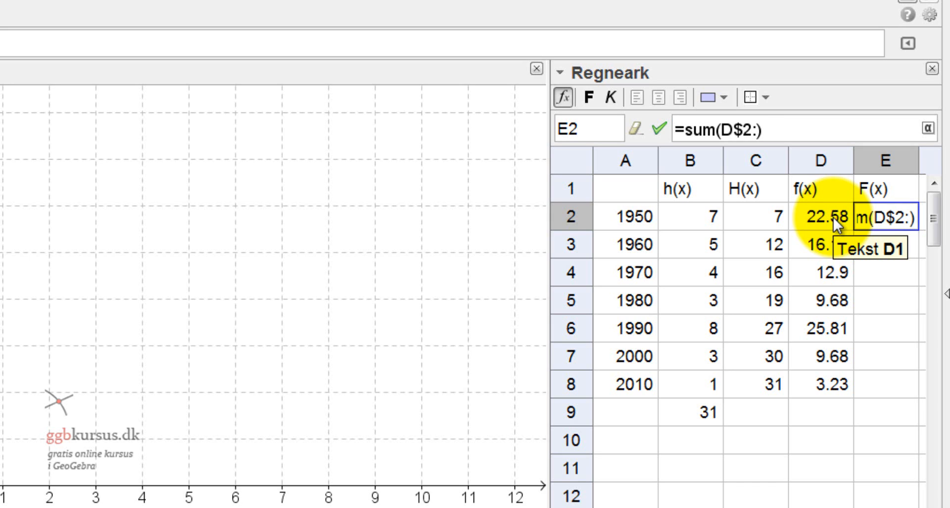
text(d3)
key(BackSpace)
text(2)
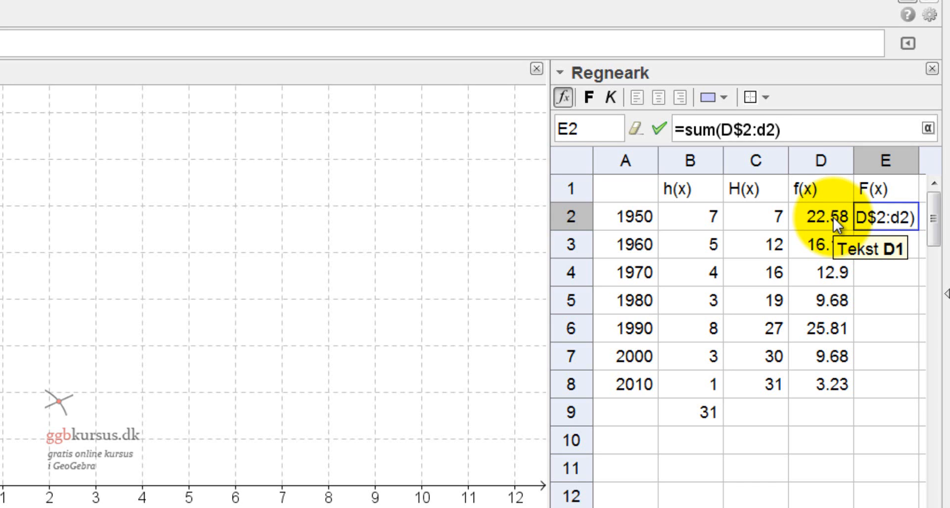
key(Return)
Step: Fill the cumulative formula from E2 down through E8 and inspect the formulas in E2 and E3
key(Up)
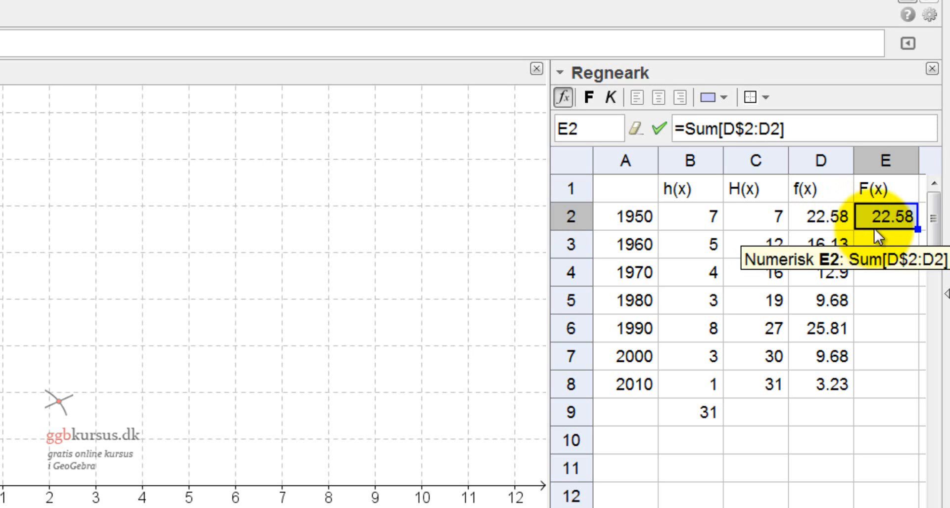
drag(918, 229, 906, 392)
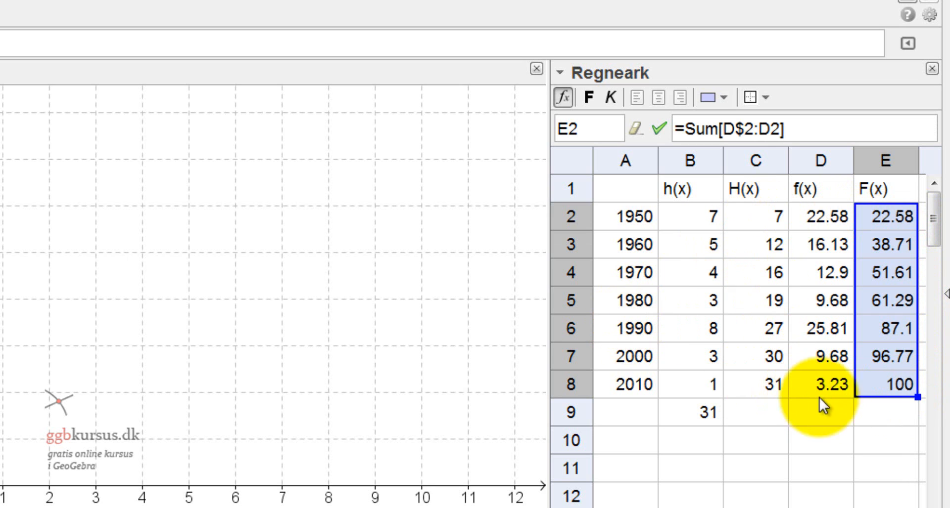
click(886, 222)
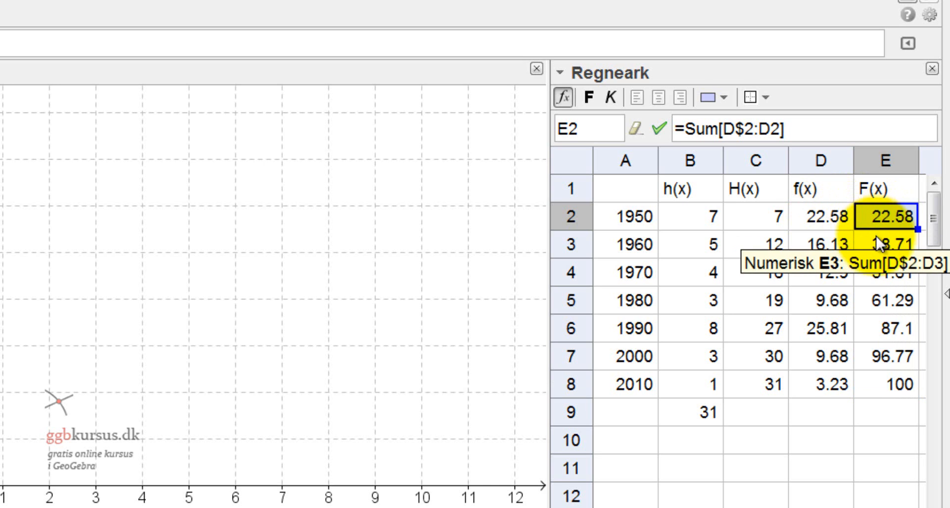
click(880, 240)
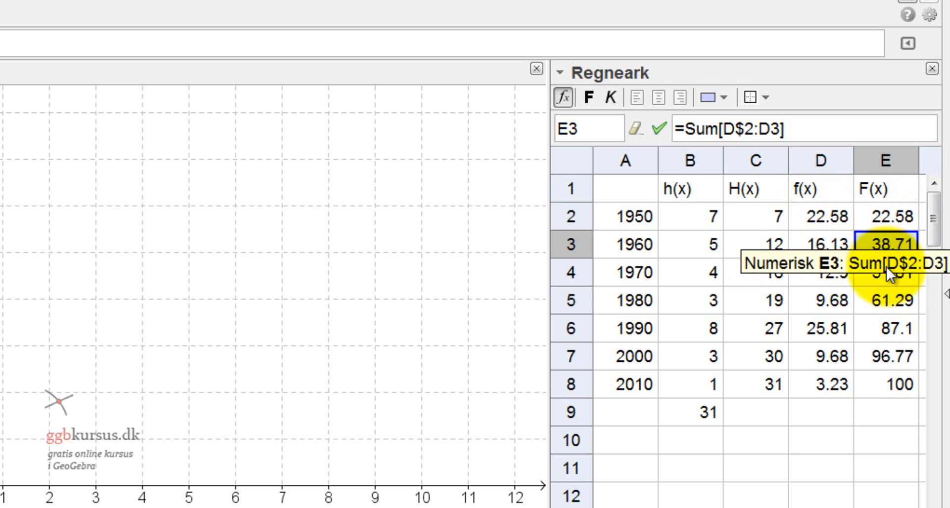
click(754, 412)
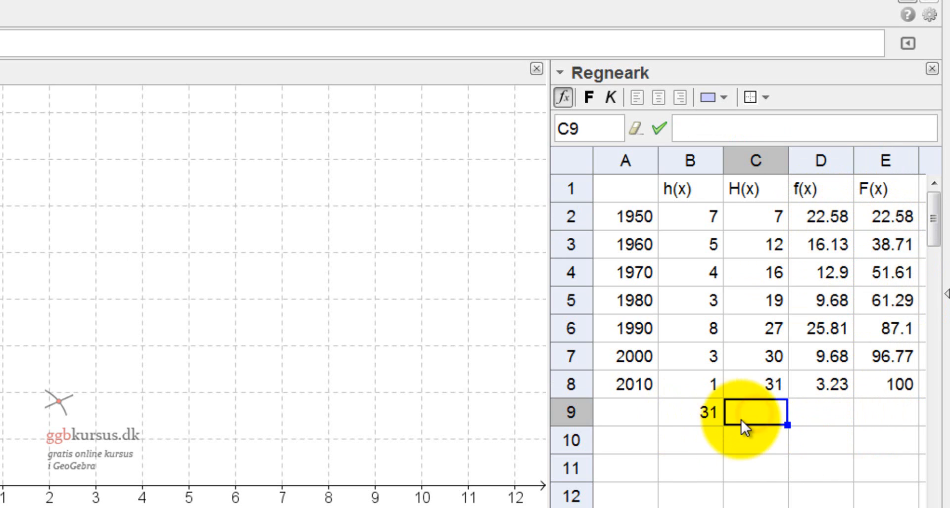
click(835, 414)
click(767, 444)
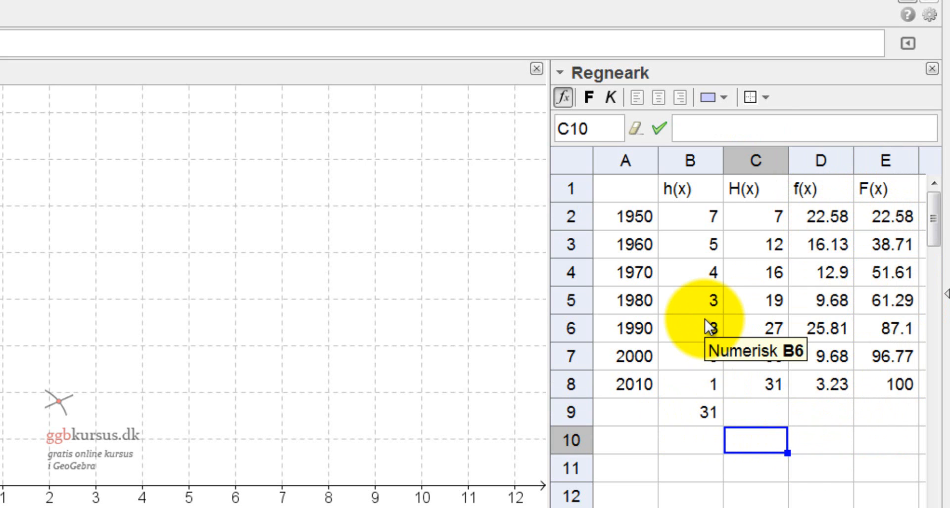
click(885, 216)
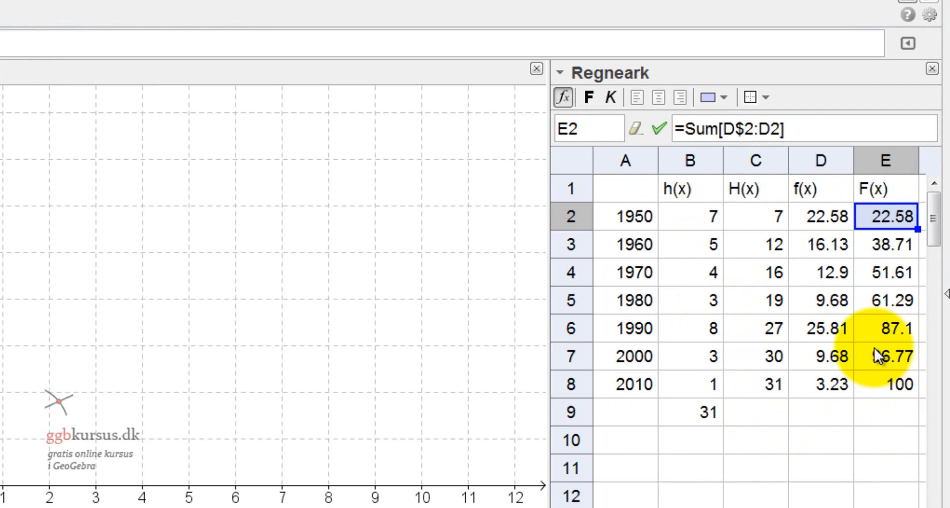
Step: Create a polyline (Linje mellem punkter) from the years in A2:A8 and the cumulative relative frequencies in E2:E8
click(635, 218)
drag(634, 212, 643, 385)
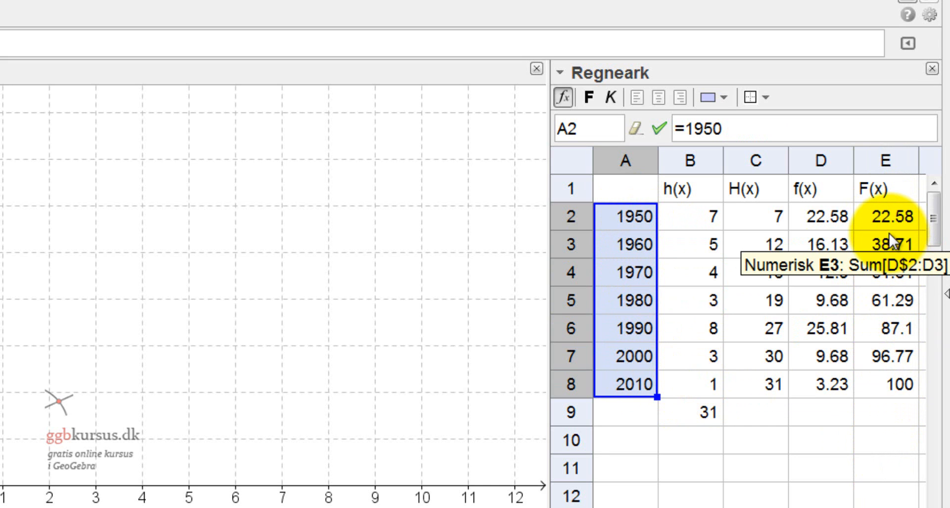
drag(883, 212, 898, 371)
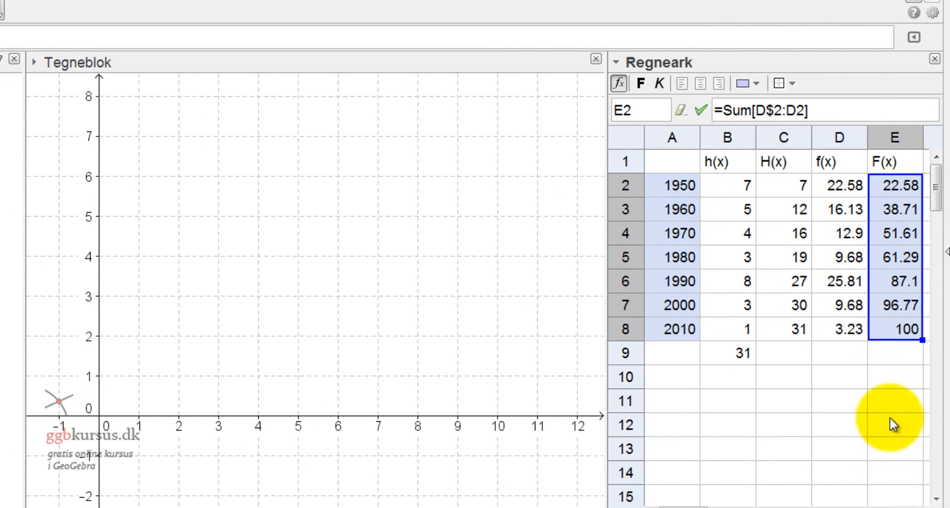
right_click(880, 180)
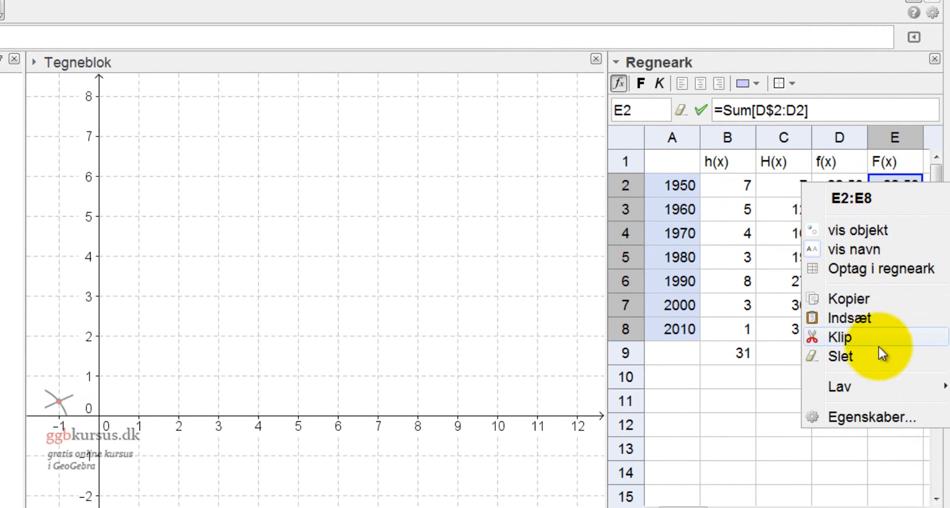
mouse_move(880, 384)
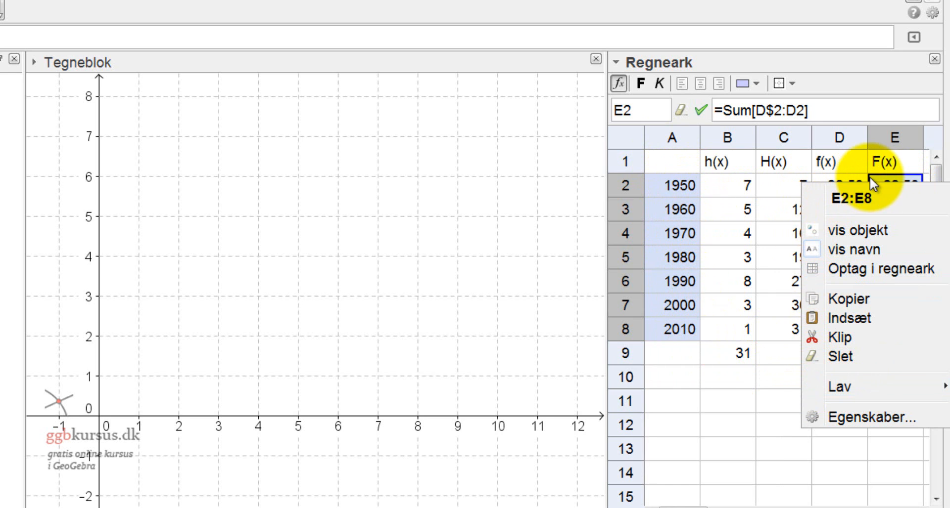
mouse_move(862, 387)
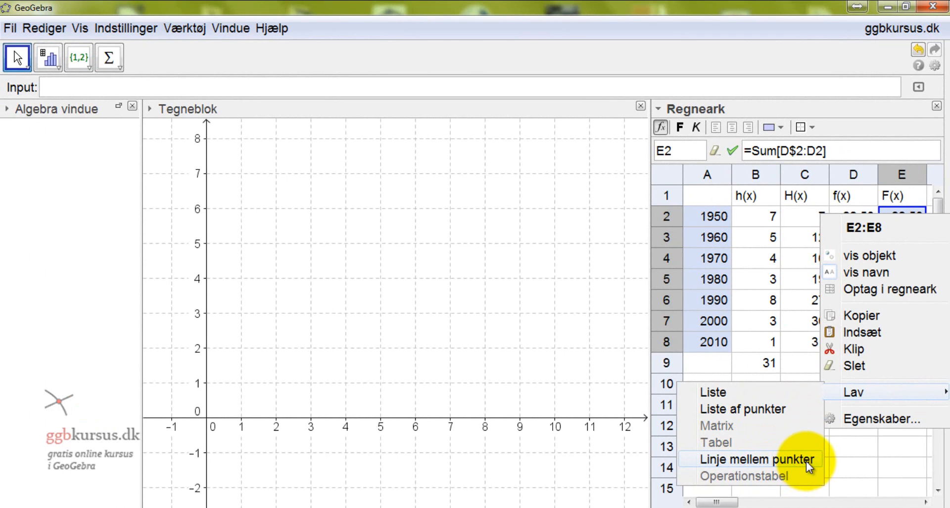
click(806, 461)
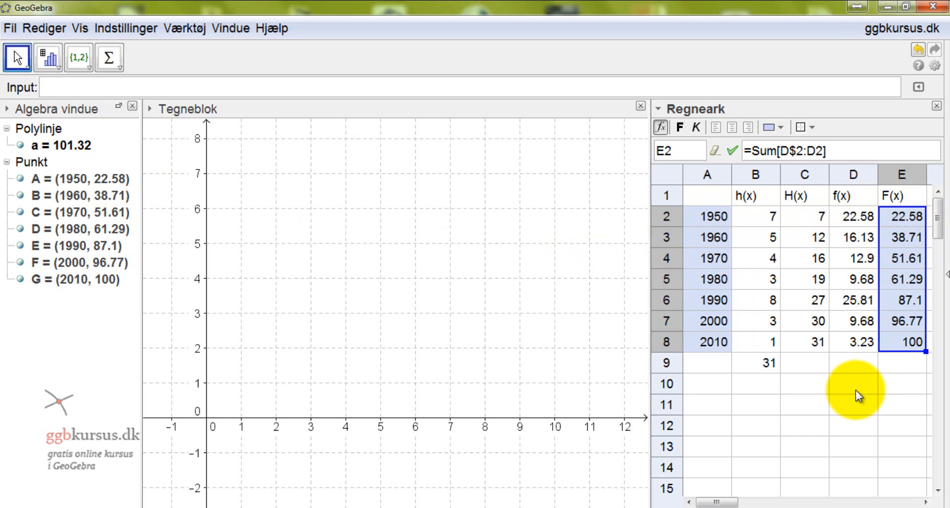
click(278, 200)
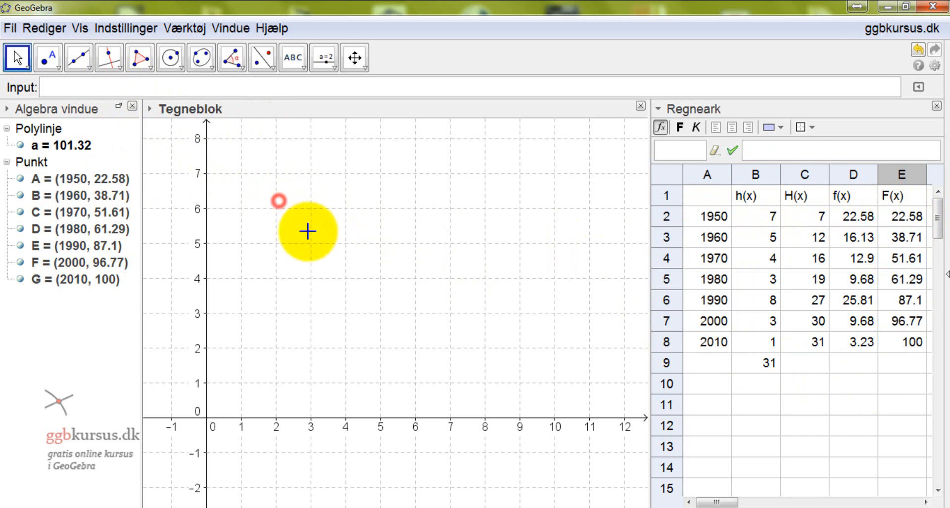
click(309, 229)
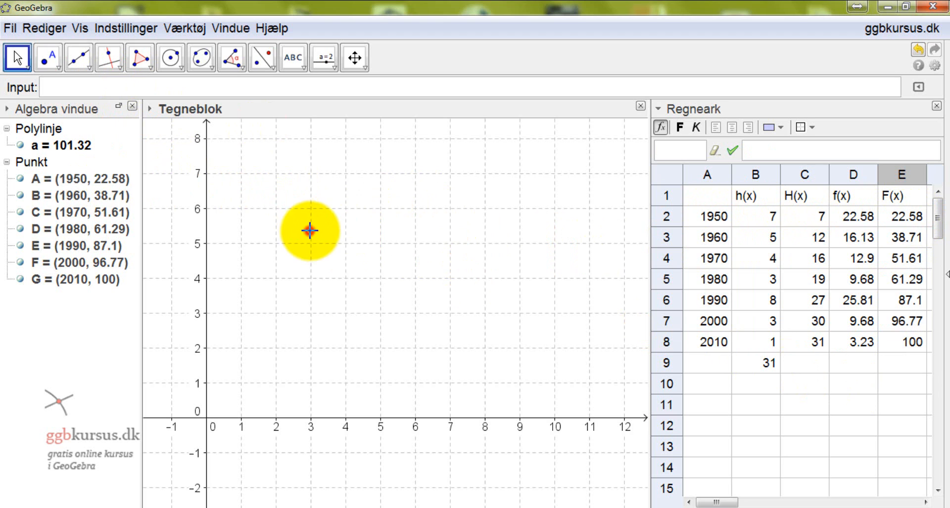
right_click(341, 209)
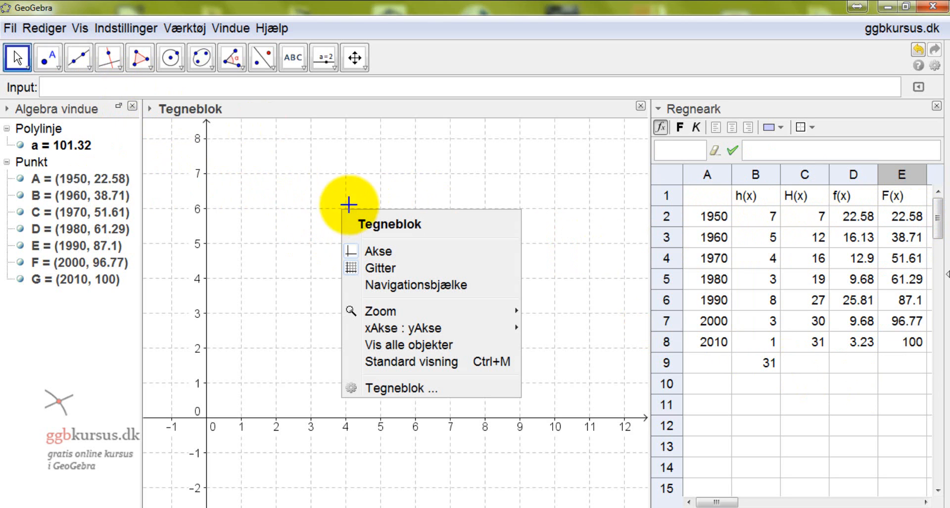
click(365, 191)
scroll(398, 262, down, 3)
scroll(398, 262, up, 3)
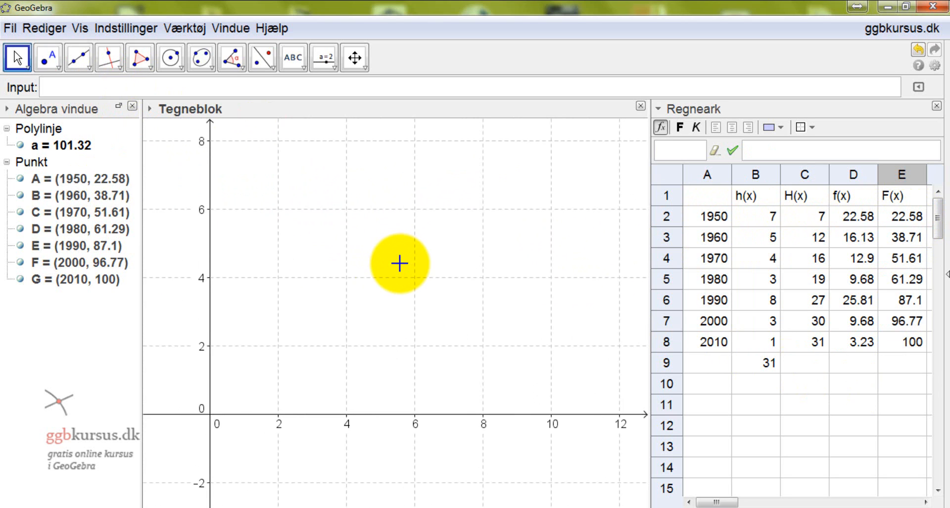
right_click(392, 253)
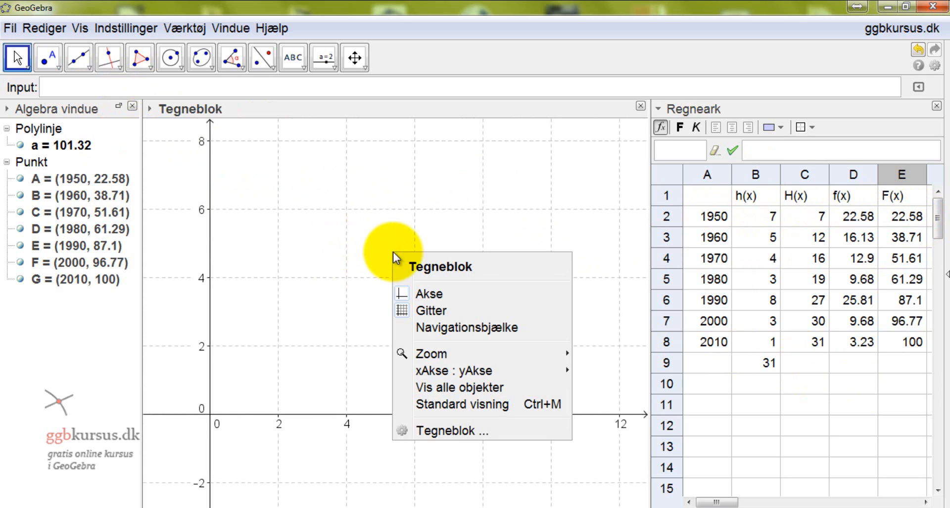
click(406, 215)
click(285, 177)
click(16, 55)
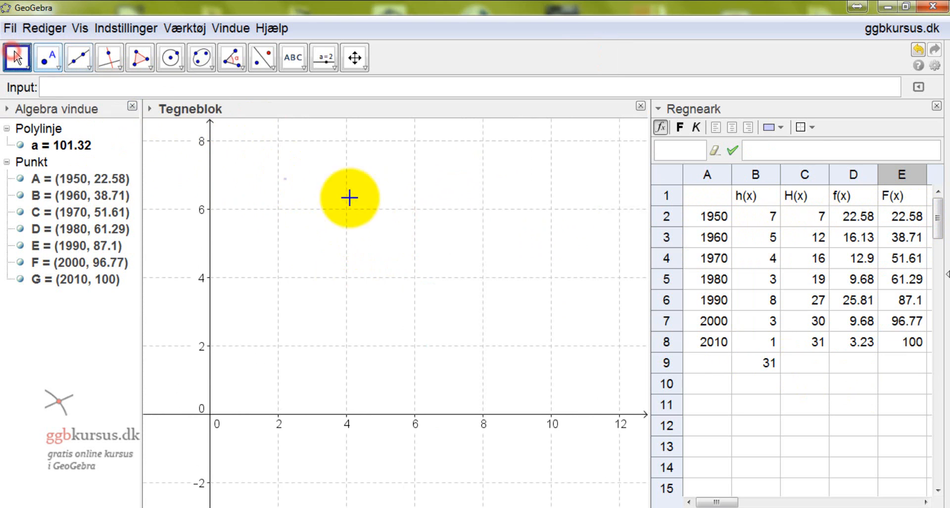
Step: Show all objects in the graphics view, then zoom out and shift the view so the whole curve and the x-axis fit
right_click(409, 232)
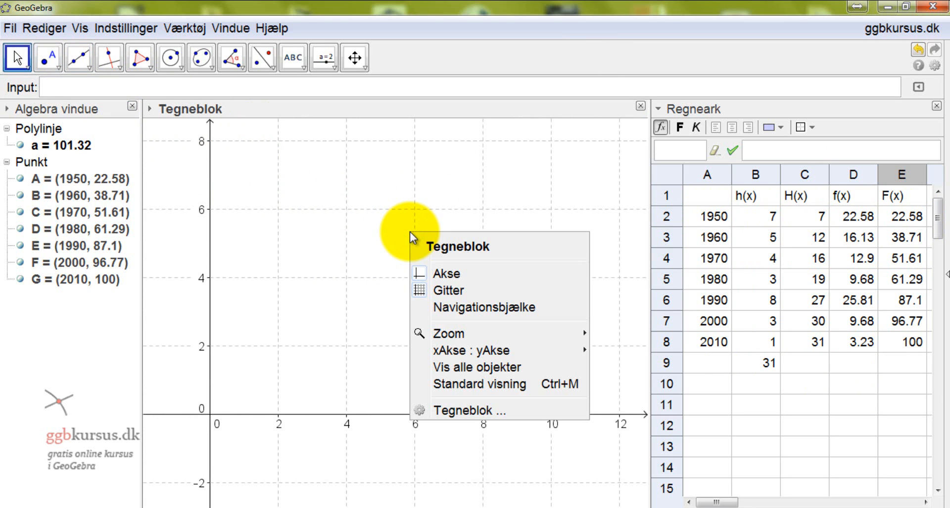
click(524, 371)
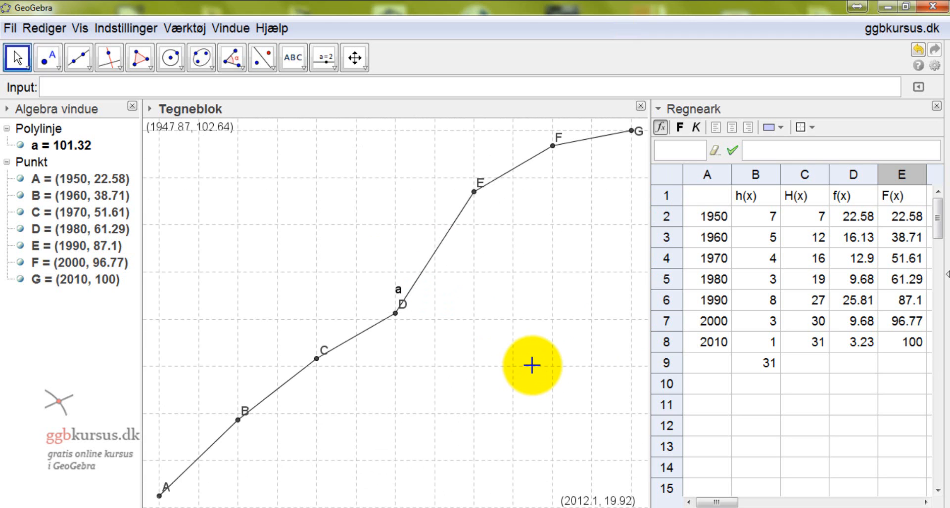
scroll(492, 366, down, 5)
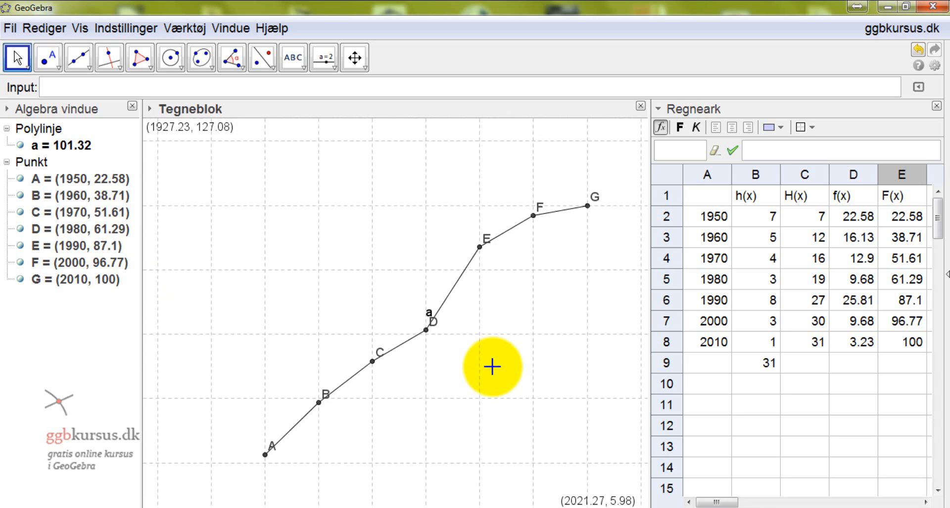
scroll(499, 371, down, 2)
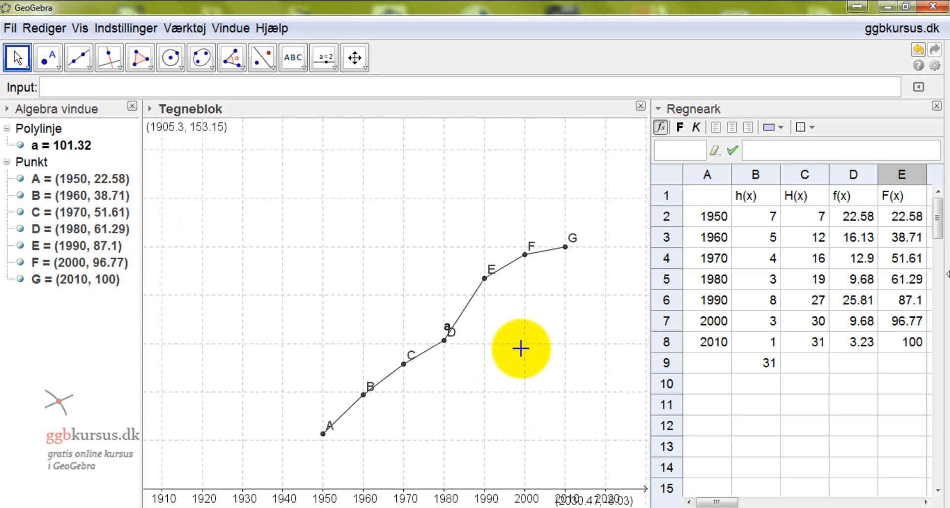
click(354, 69)
drag(583, 430, 515, 418)
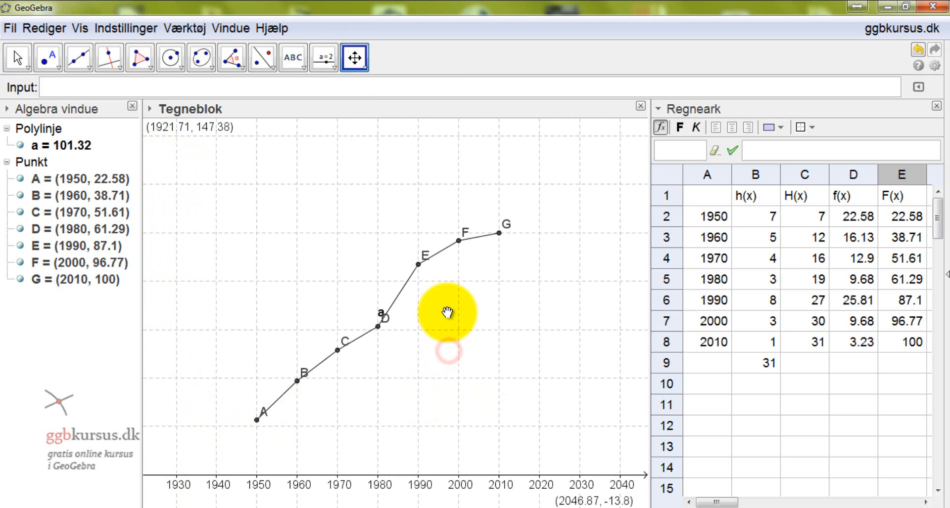
Step: Make the y-axis stick to the edge of the graphics view with the Hold til kant option
right_click(490, 288)
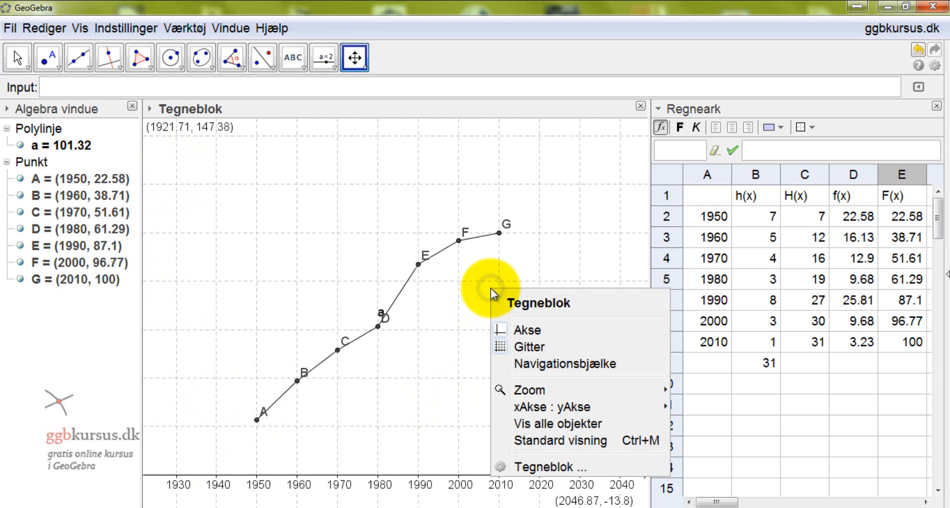
click(578, 465)
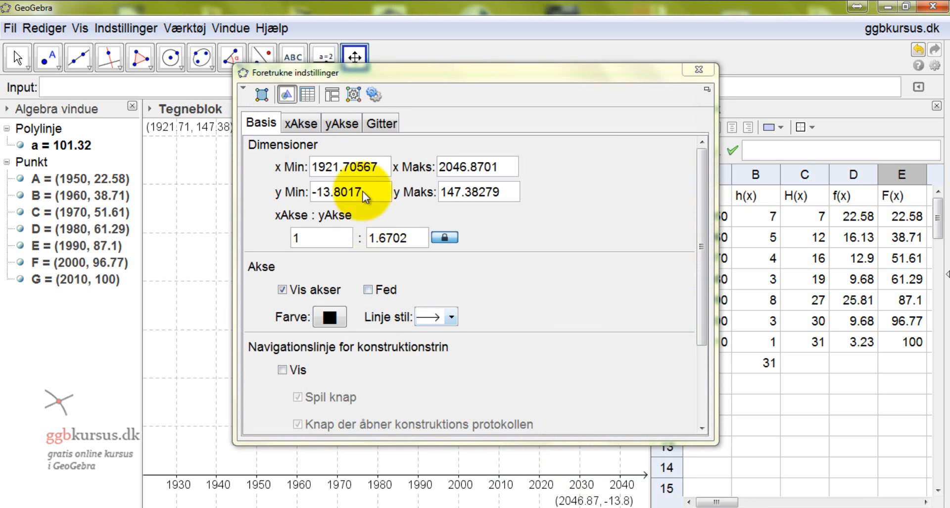
click(344, 124)
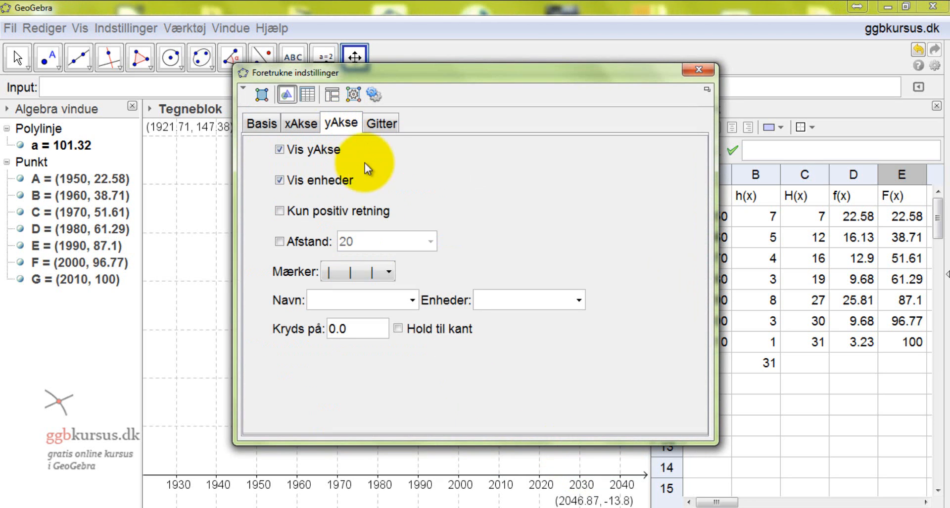
click(433, 327)
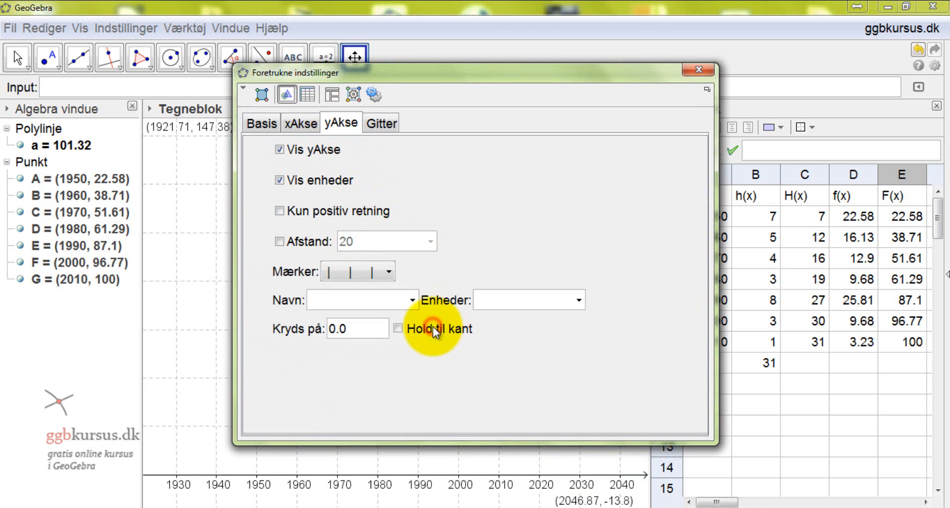
click(398, 329)
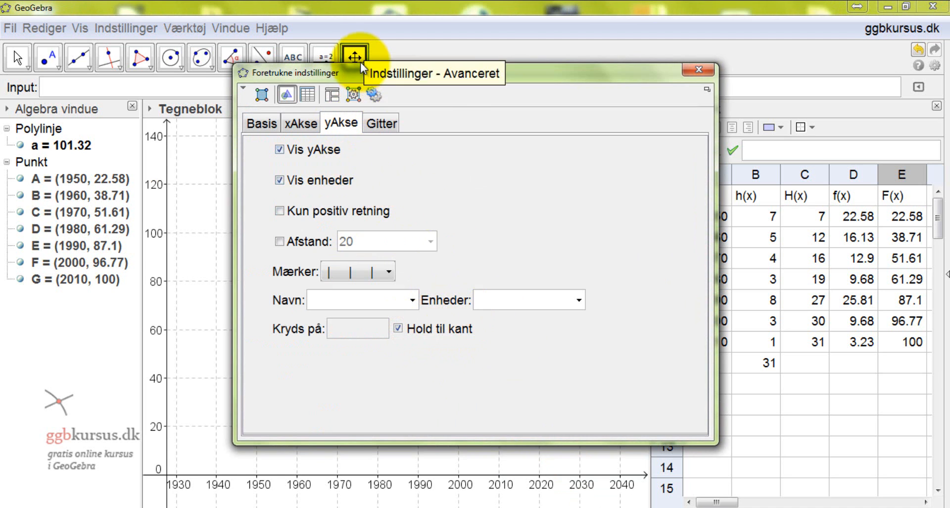
drag(374, 75, 645, 74)
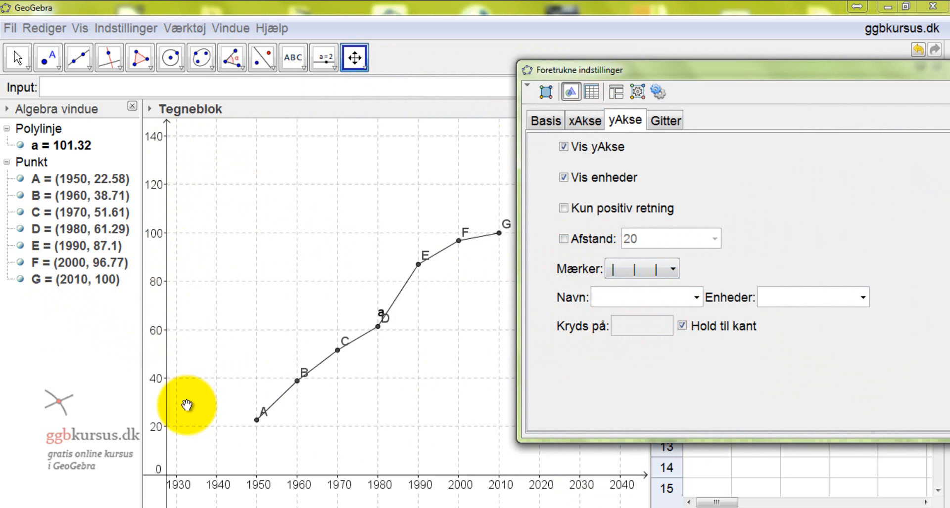
Step: Enable a fixed distance for the y-axis and set it to 10
click(563, 239)
click(640, 239)
double_click(639, 239)
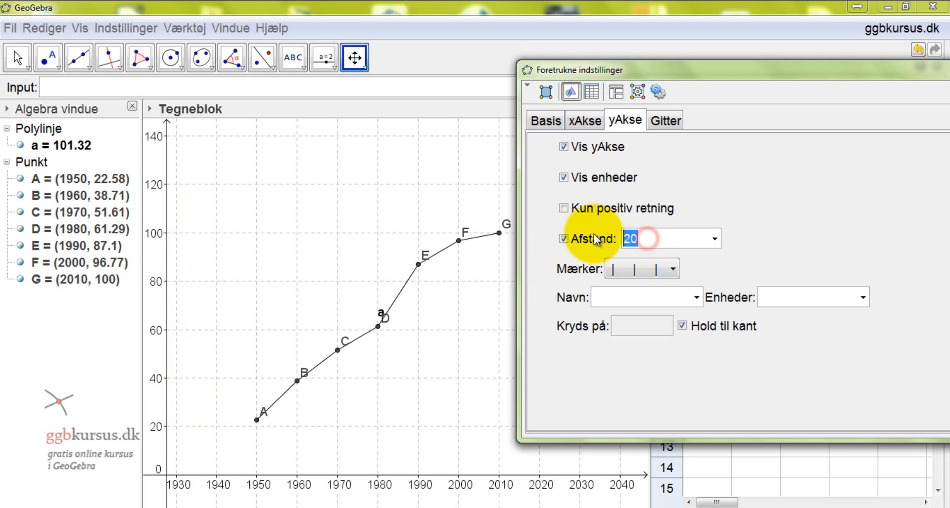
text(10)
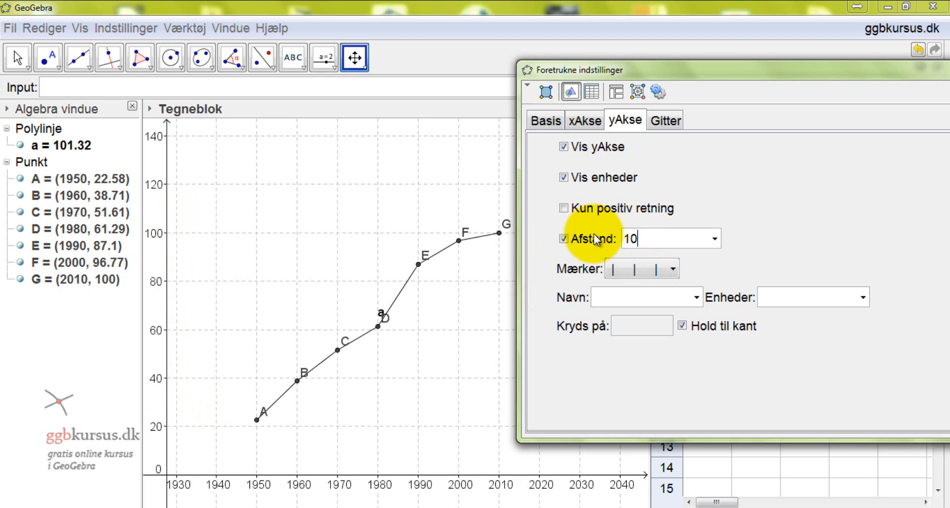
key(Return)
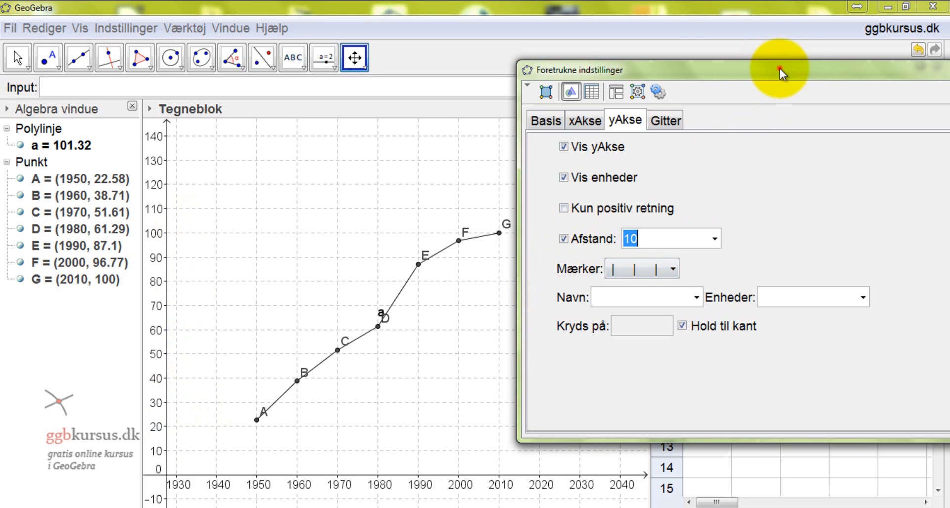
drag(778, 69, 503, 67)
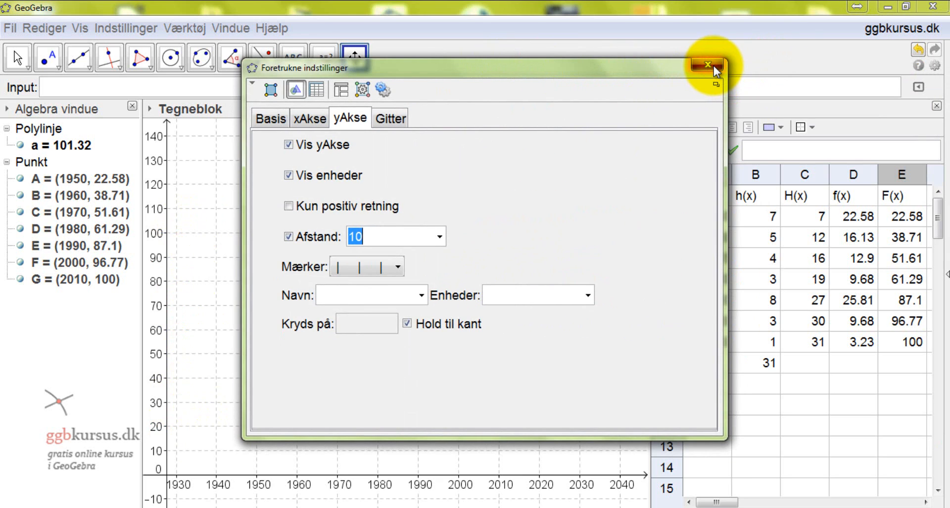
Step: Name the x-axis Årstal
click(310, 118)
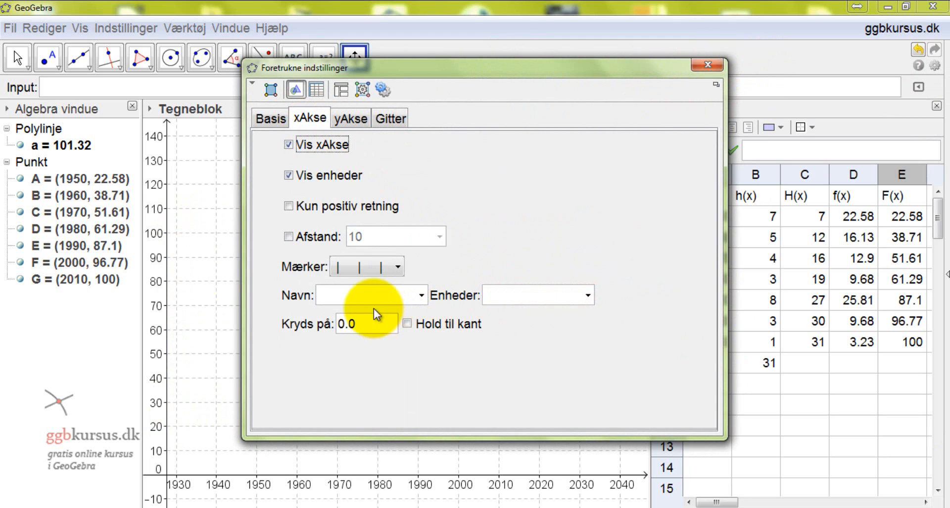
click(523, 294)
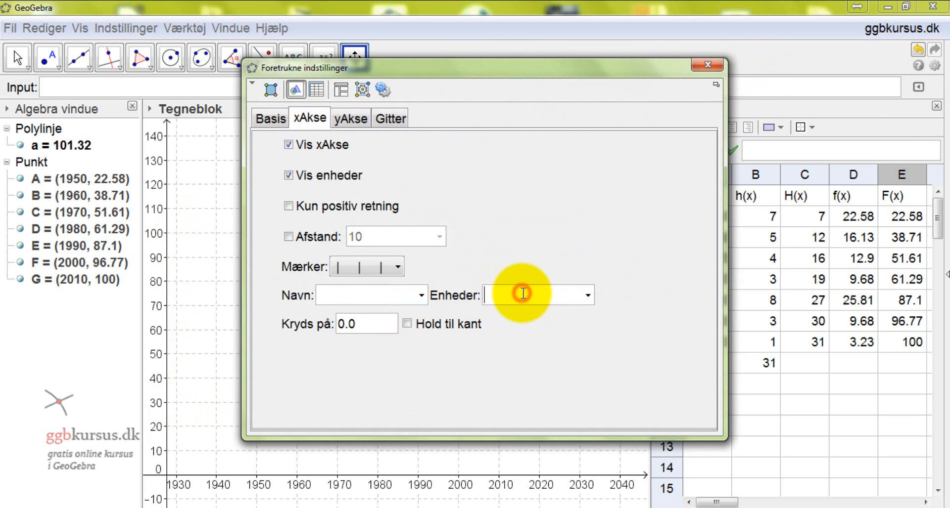
click(399, 295)
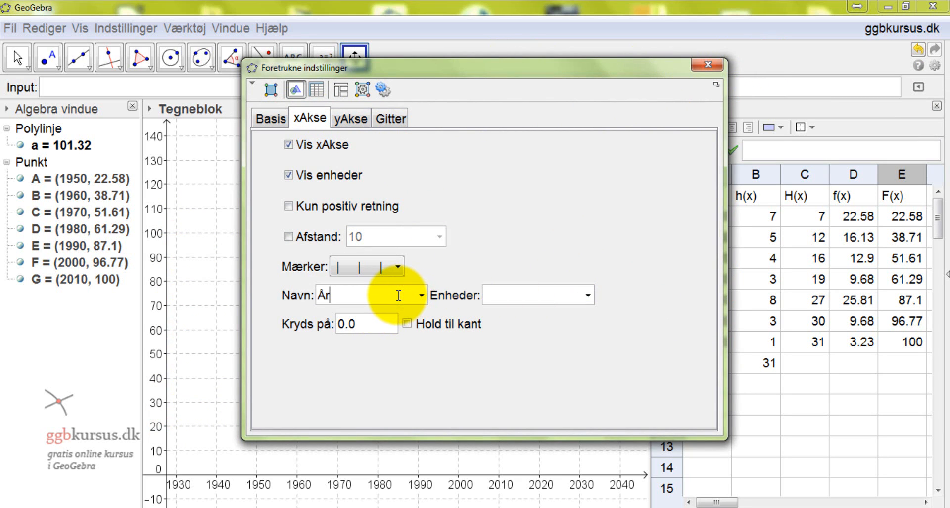
text(Årstal)
key(Return)
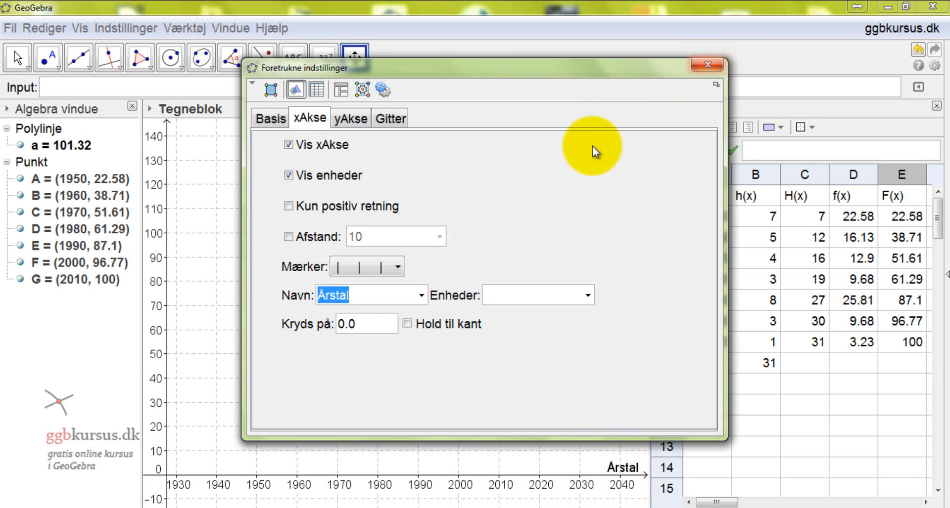
Step: Name the y-axis procent and close the preferences
click(352, 120)
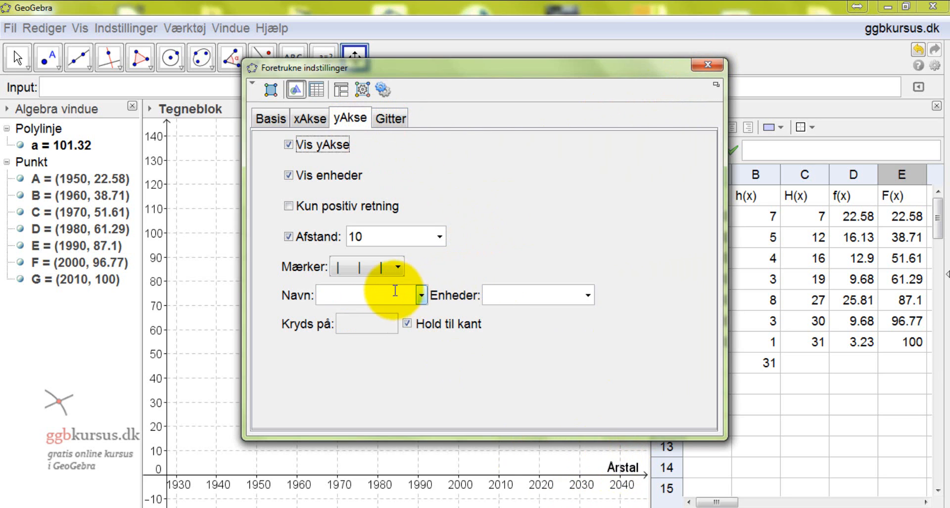
click(378, 295)
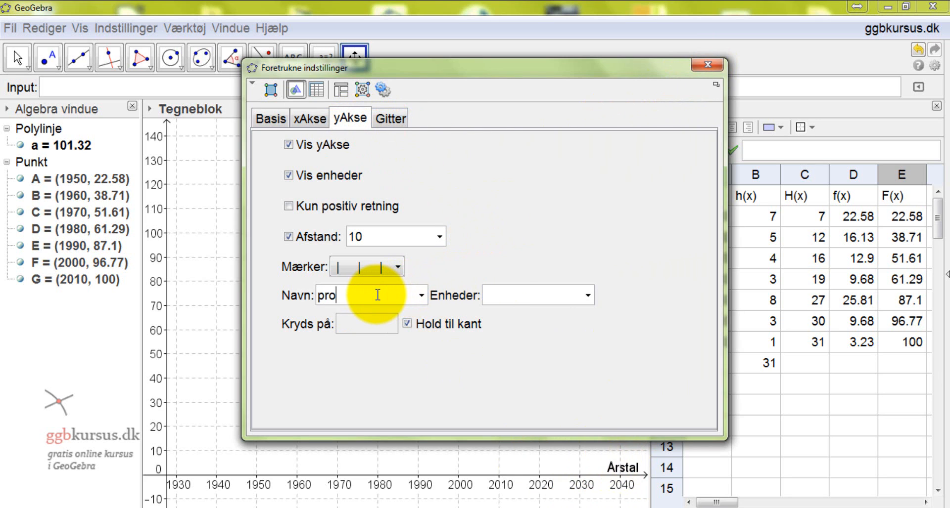
text(procent)
key(Return)
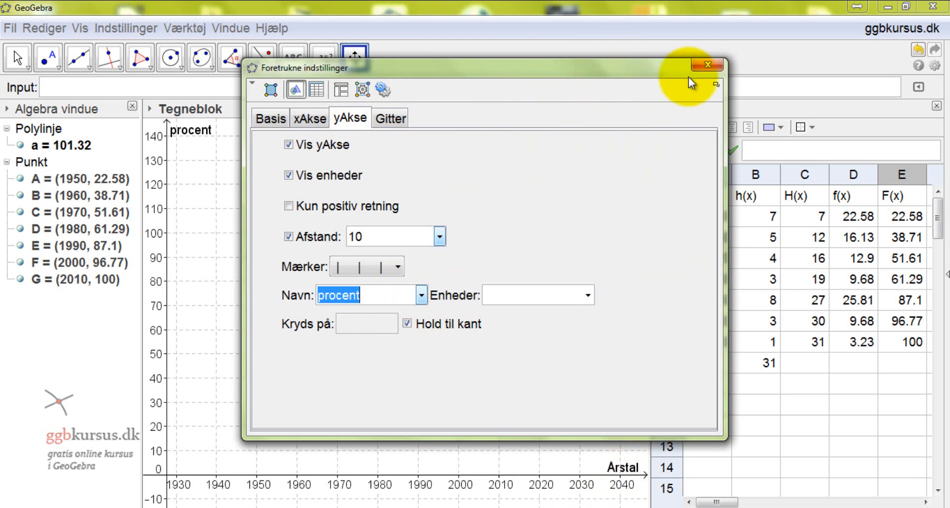
click(707, 64)
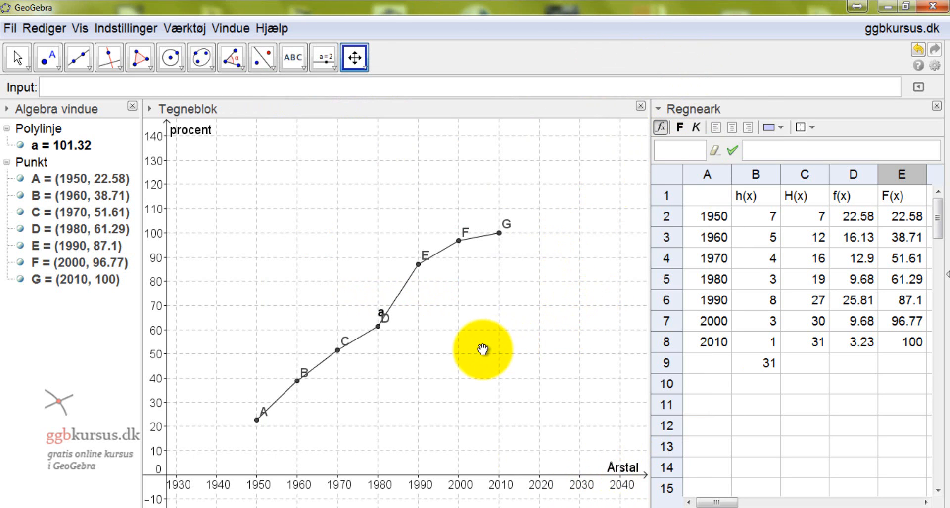
Step: Enlarge the graph slightly and shift the view so the sum curve fills more of the graphics view
scroll(466, 353, up, 1)
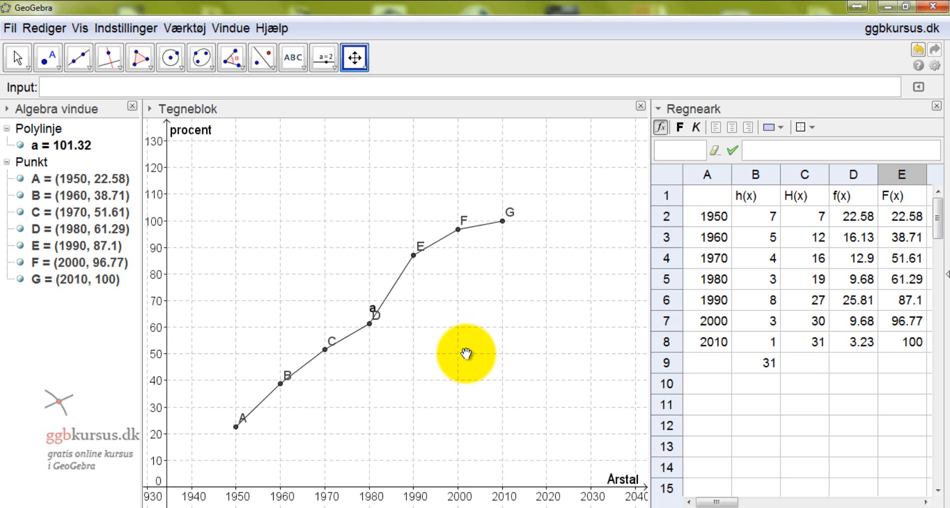
scroll(466, 354, up, 1)
drag(469, 397, 462, 379)
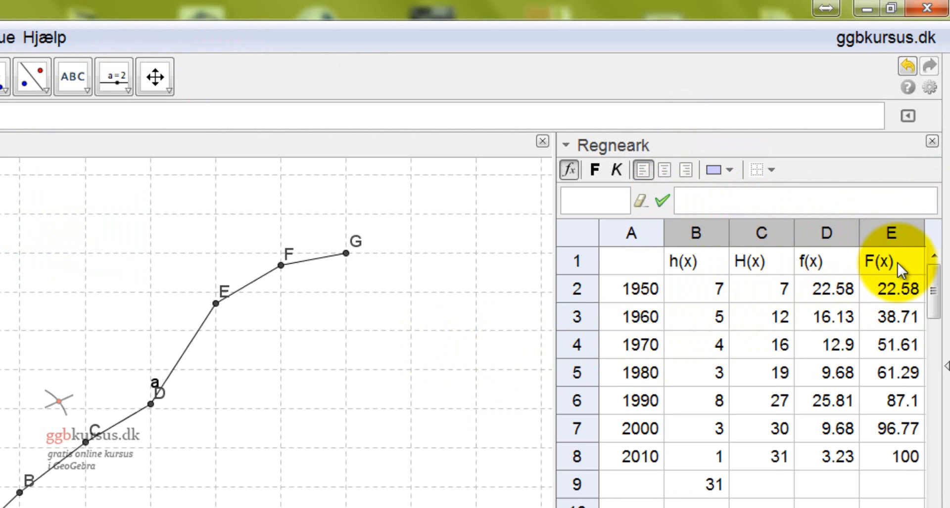
Step: Centre the column headings h(x), H(x), f(x) and F(x) in cells B1:E1, trying the other alignments along the way
drag(897, 263, 704, 265)
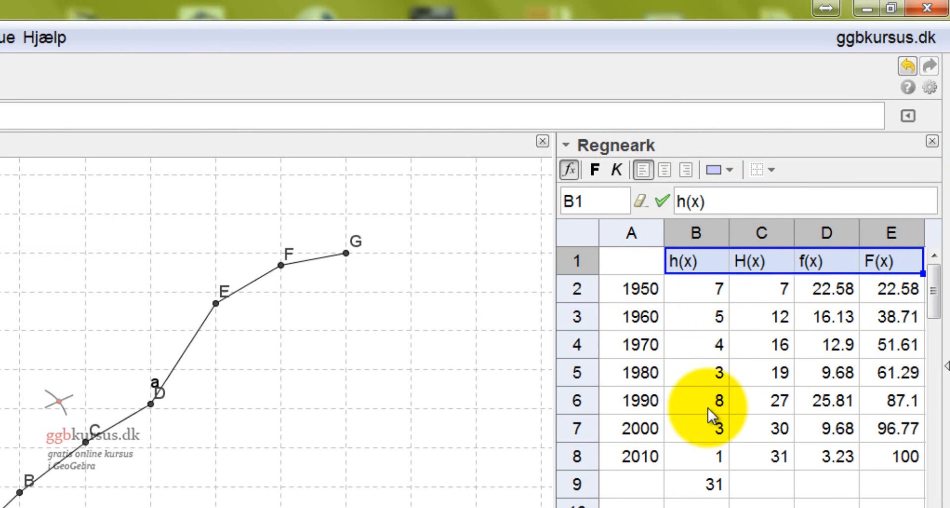
click(662, 170)
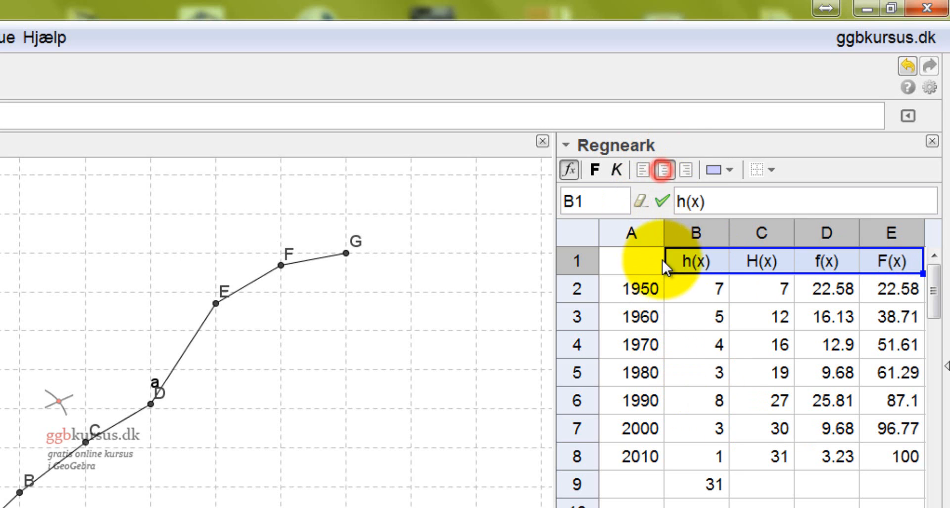
click(685, 170)
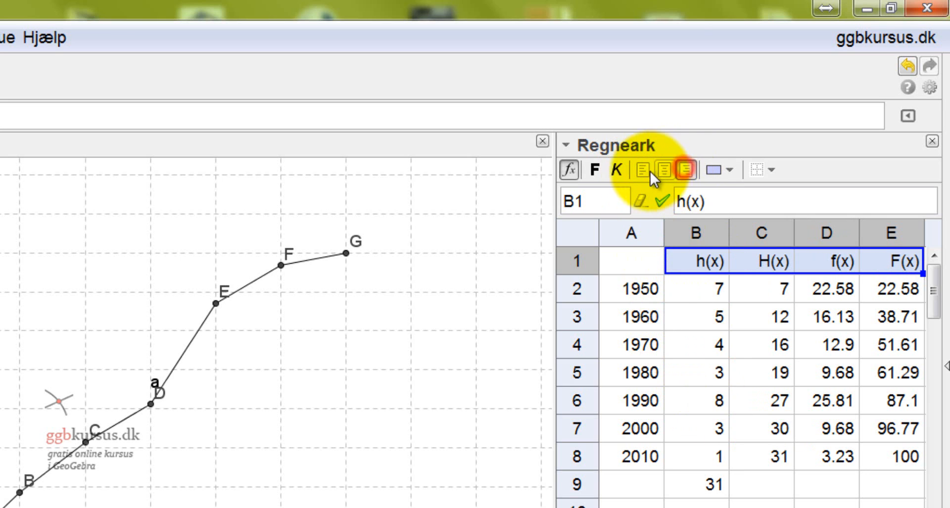
click(642, 170)
click(663, 170)
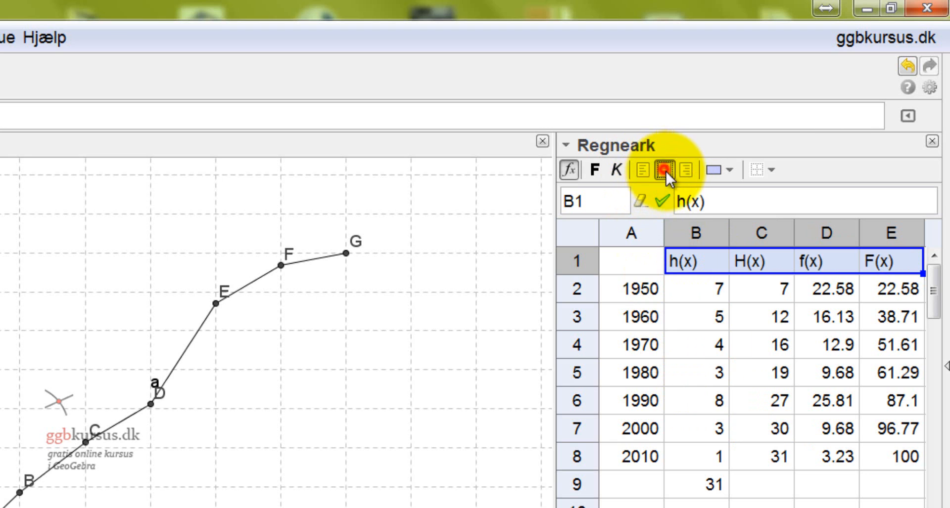
Step: Make the headings in B1:E1 bold and add a bottom border beneath them
click(595, 170)
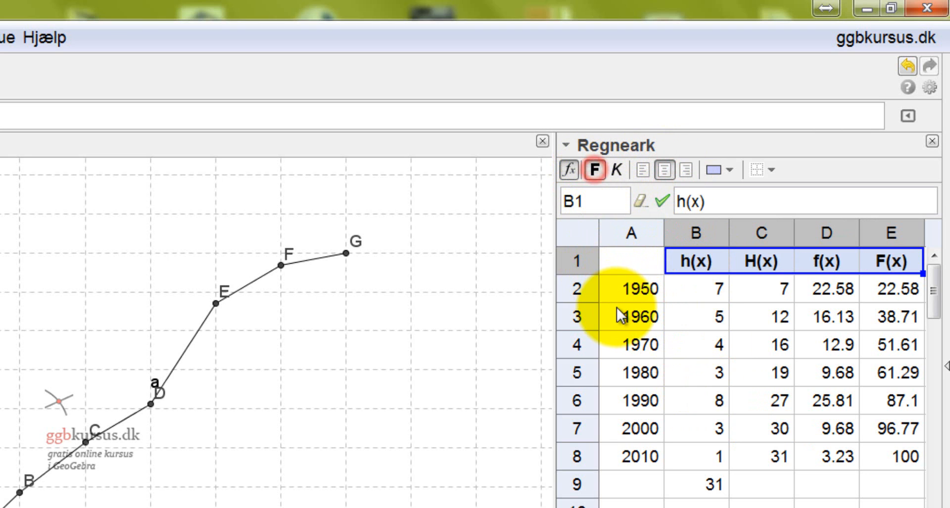
click(770, 171)
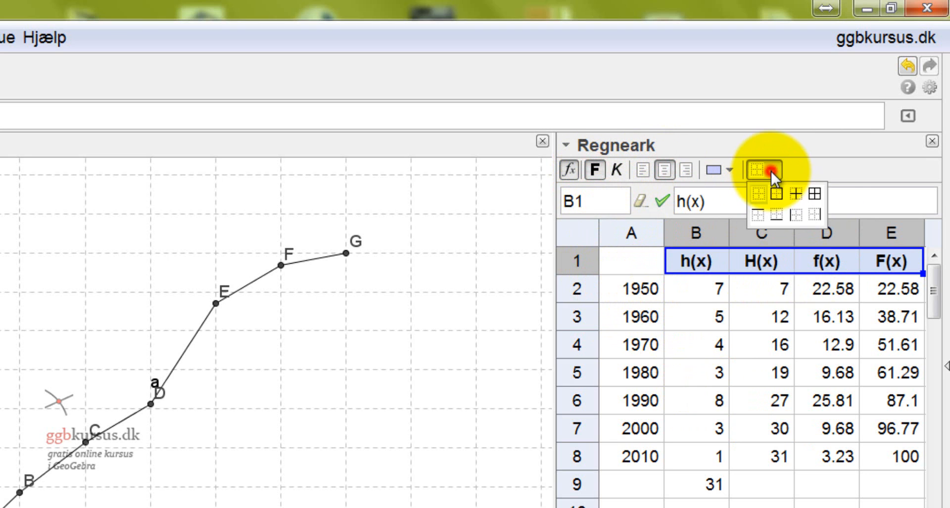
click(777, 215)
Step: Add a right border to the year cells A2:A8 and make the years bold
drag(644, 281, 651, 447)
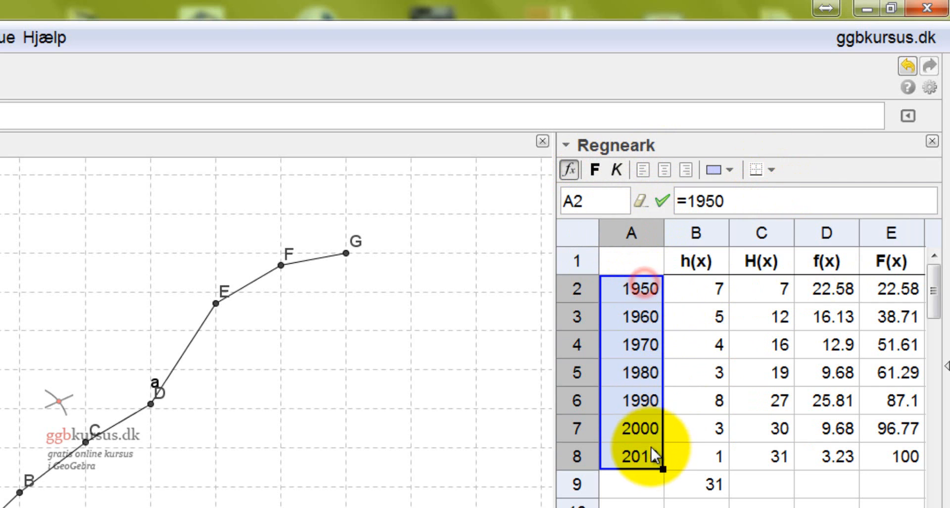
click(770, 170)
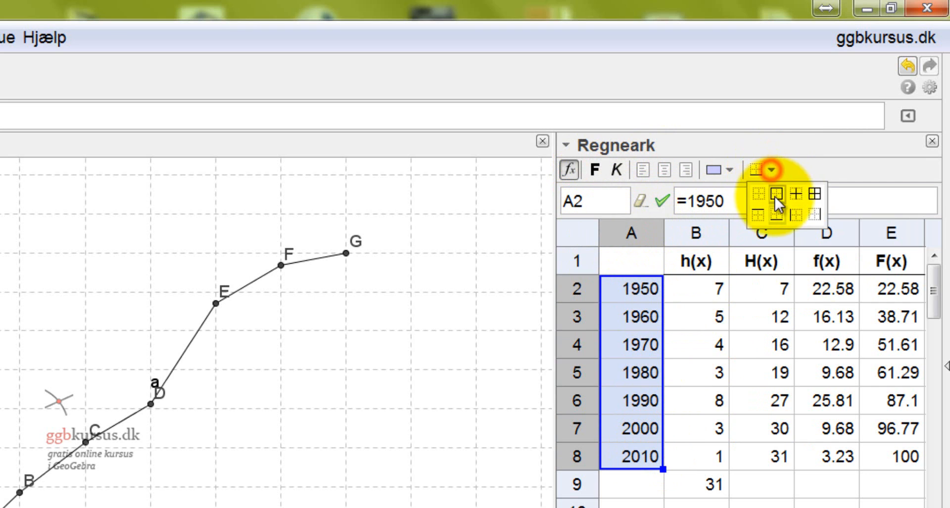
click(813, 215)
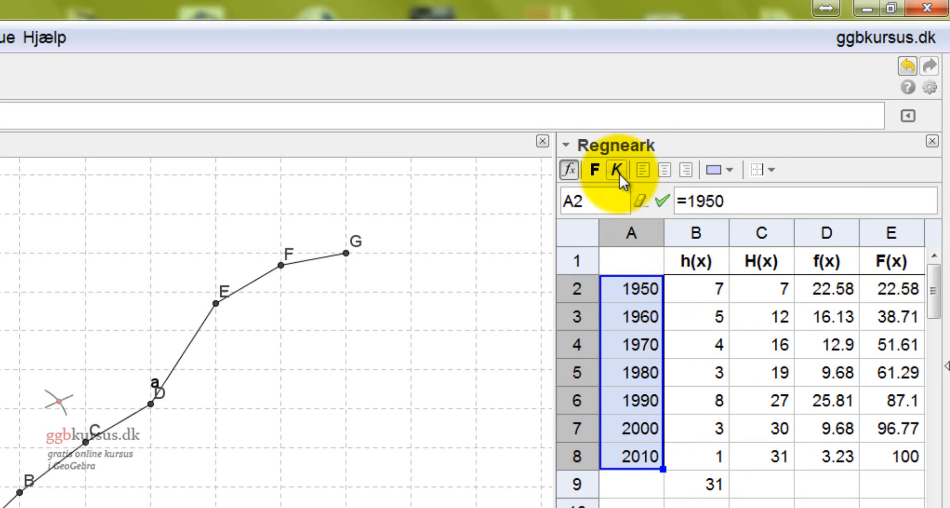
click(595, 170)
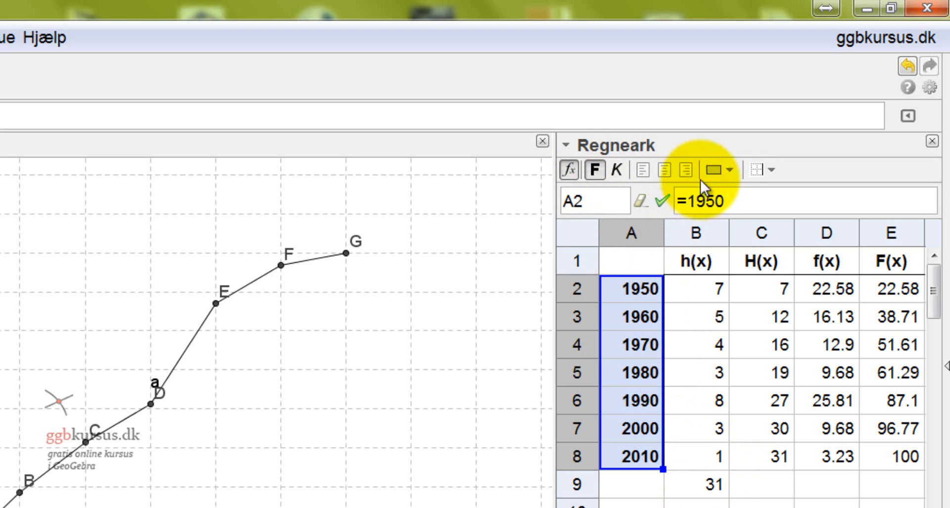
Step: Fill the year cells A2:A8 with light blue and select the heading cells B1:E1 for colouring
click(730, 170)
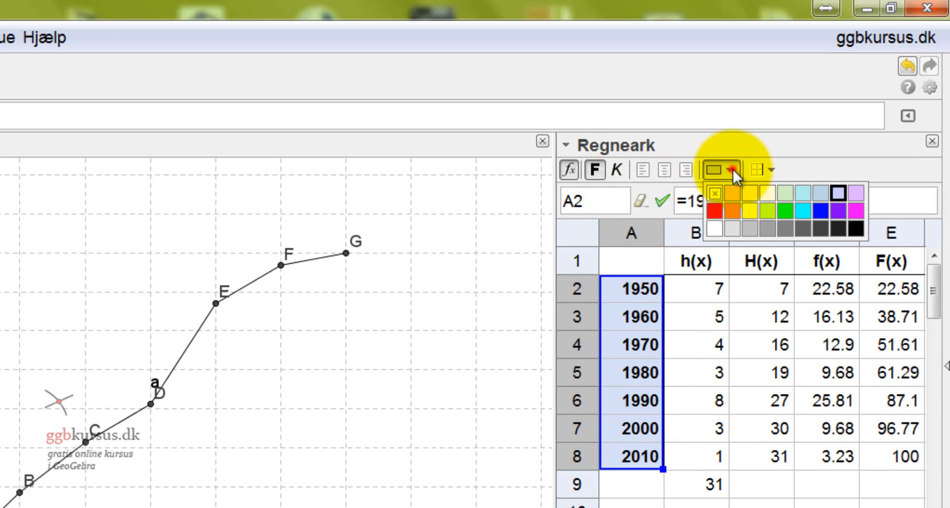
click(820, 201)
drag(890, 262, 684, 264)
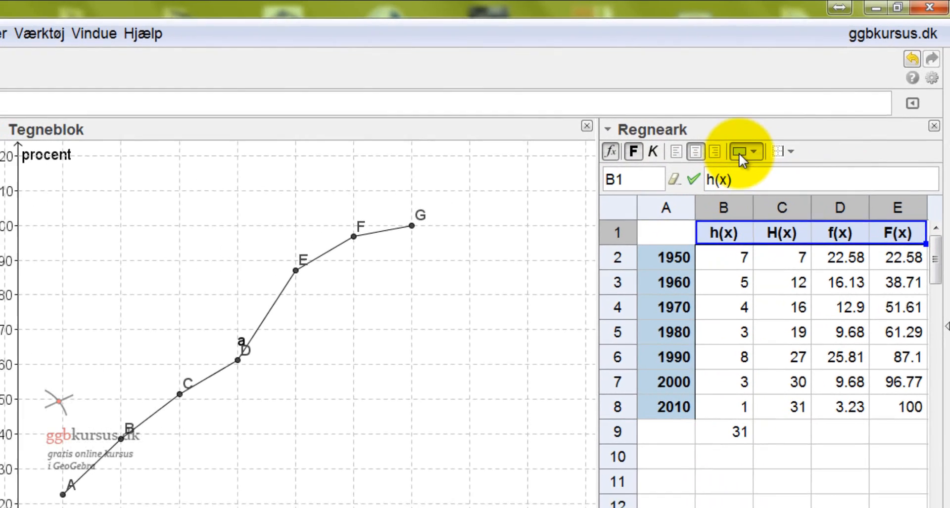